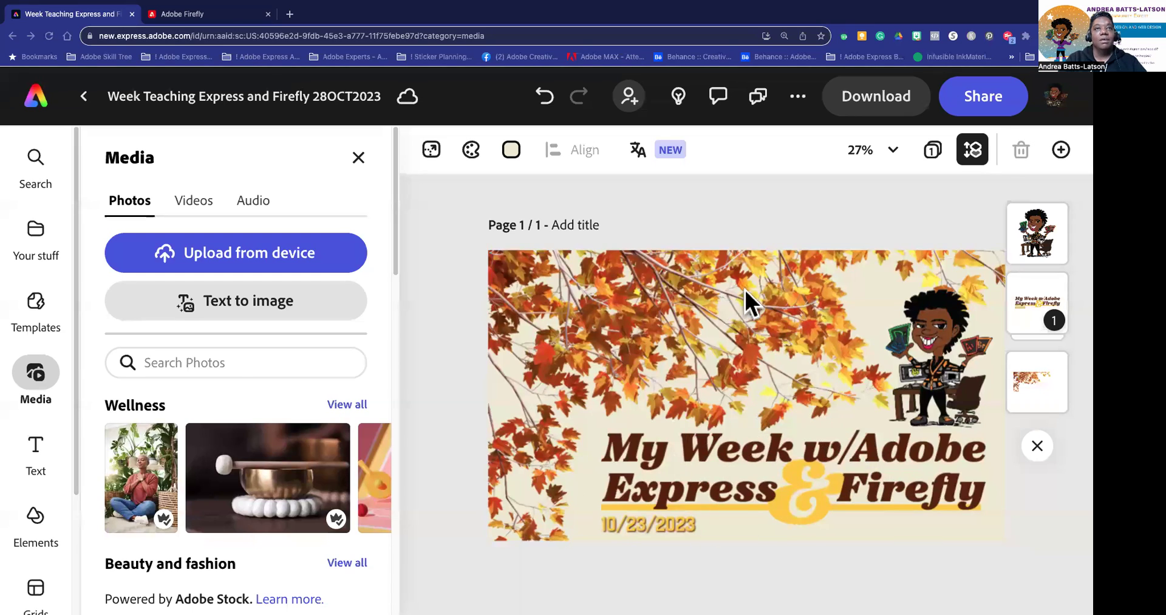
click(706, 463)
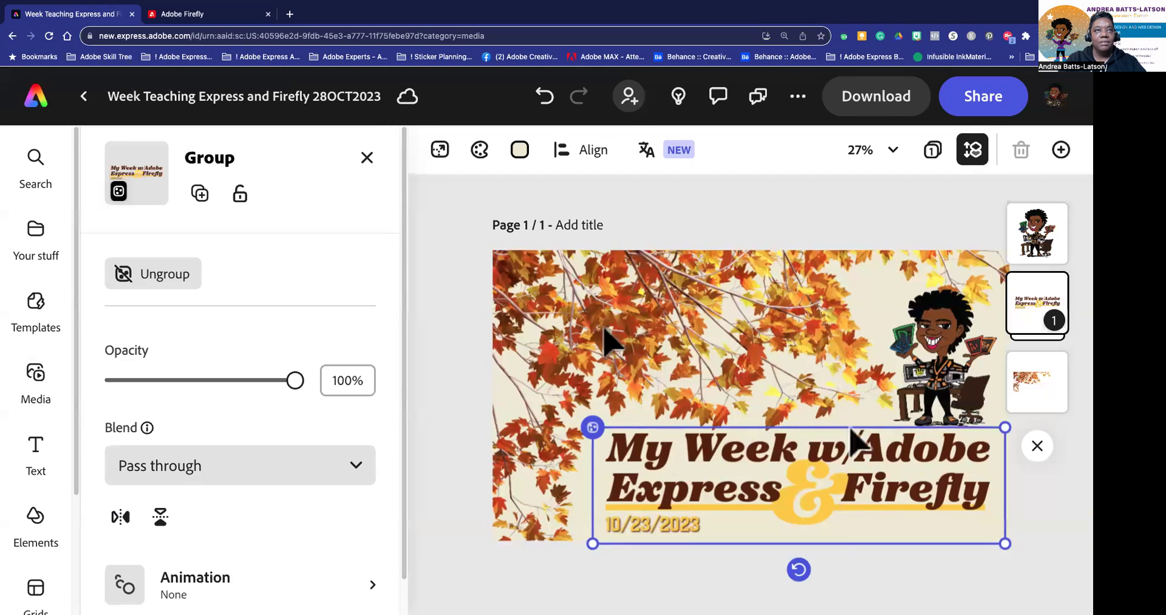
click(605, 339)
click(722, 471)
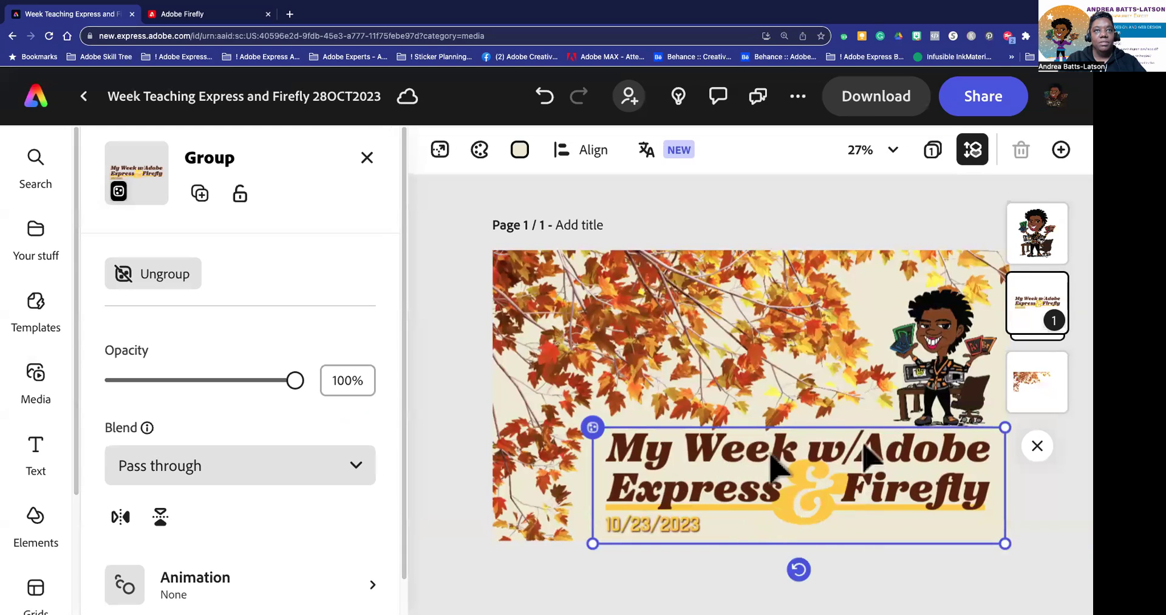
click(944, 341)
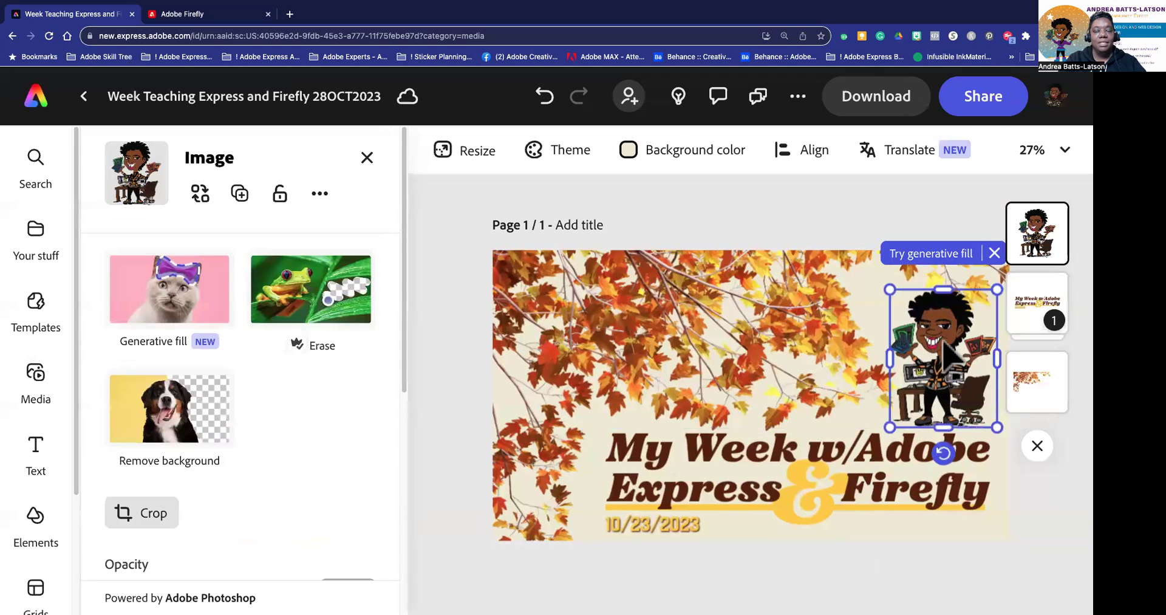
click(479, 473)
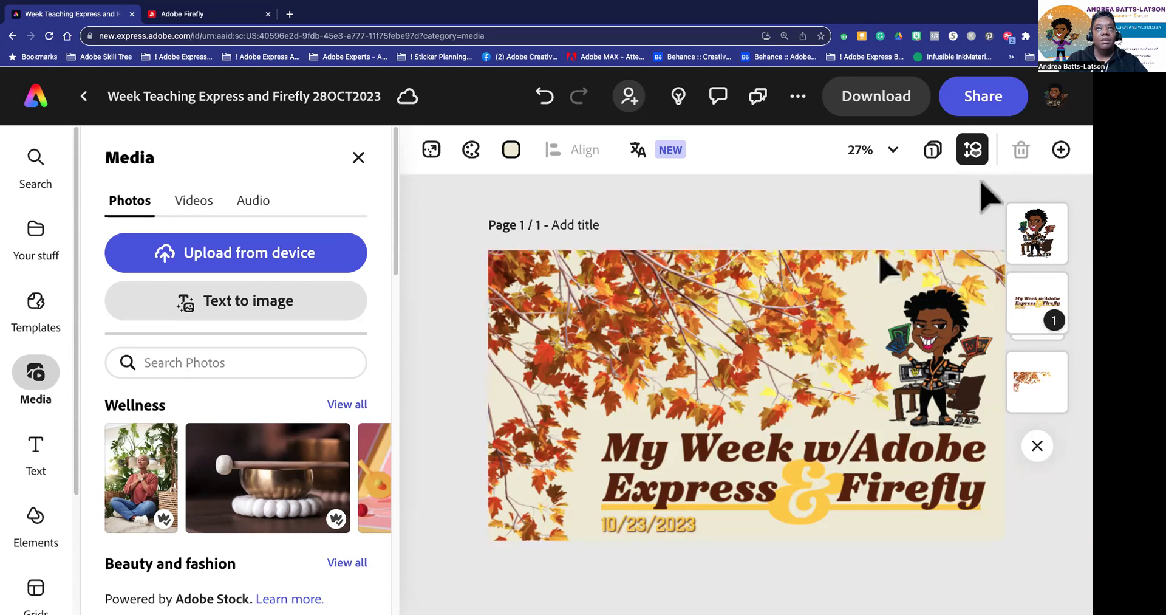
Step: Duplicate the banner page and flip between the original and its copy, ending on page 2
click(1061, 150)
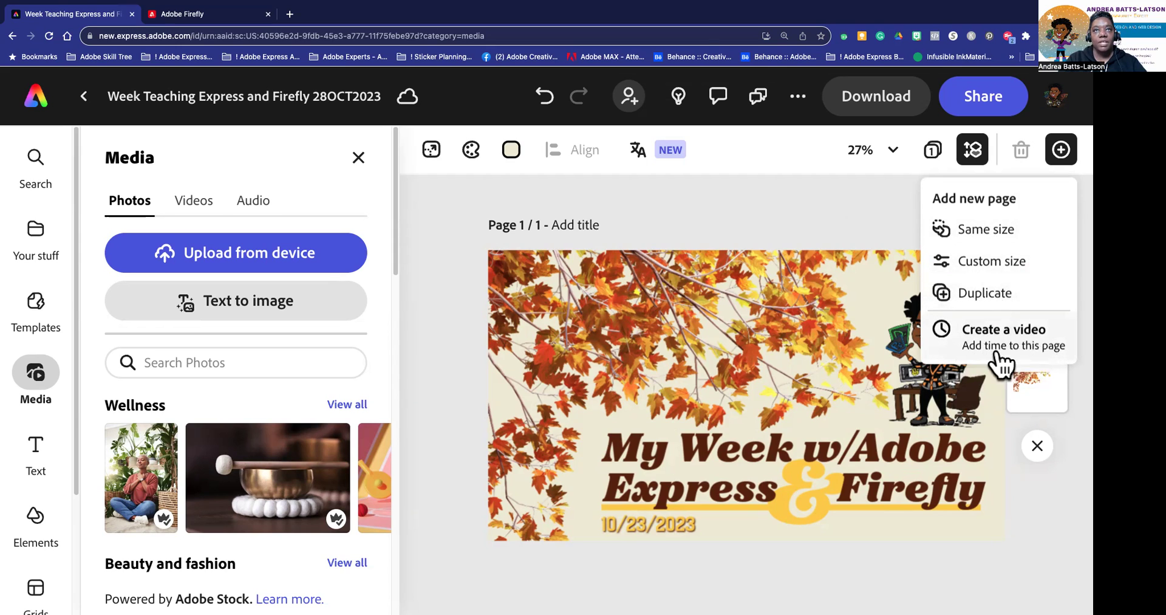
click(982, 293)
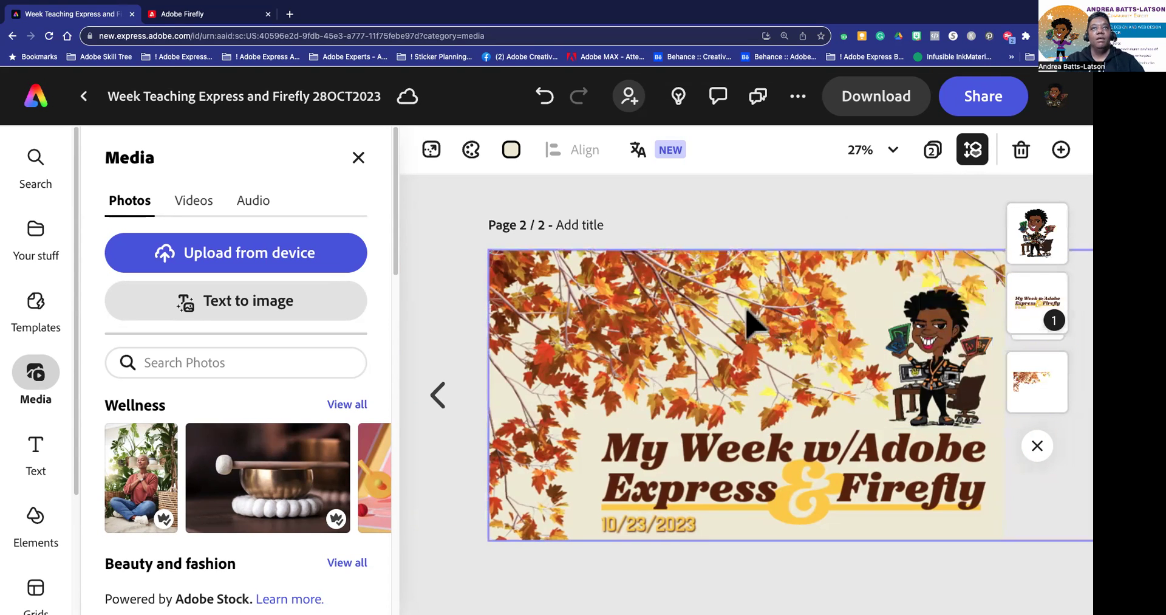
click(433, 405)
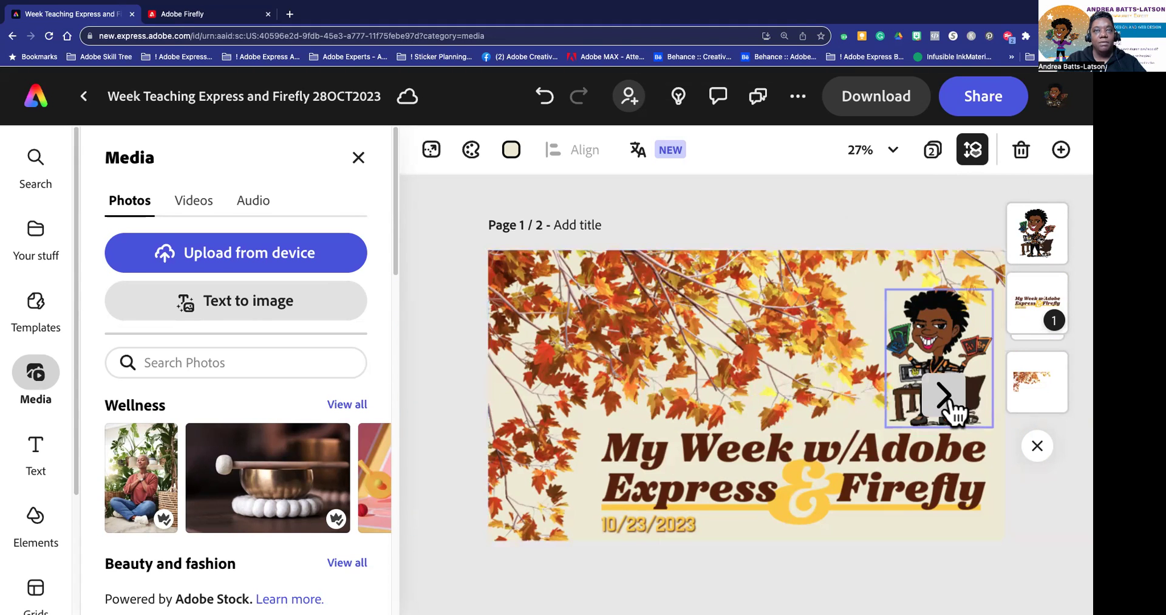
click(949, 404)
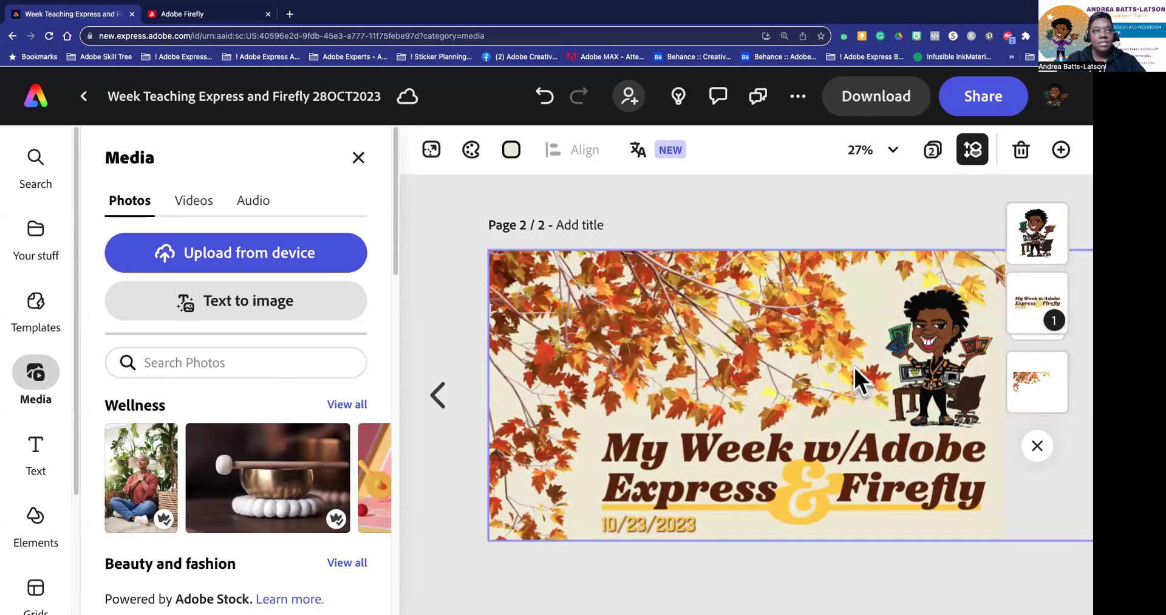
Step: Apply a Fade in animation to the autumn leaves image on page 2
click(668, 335)
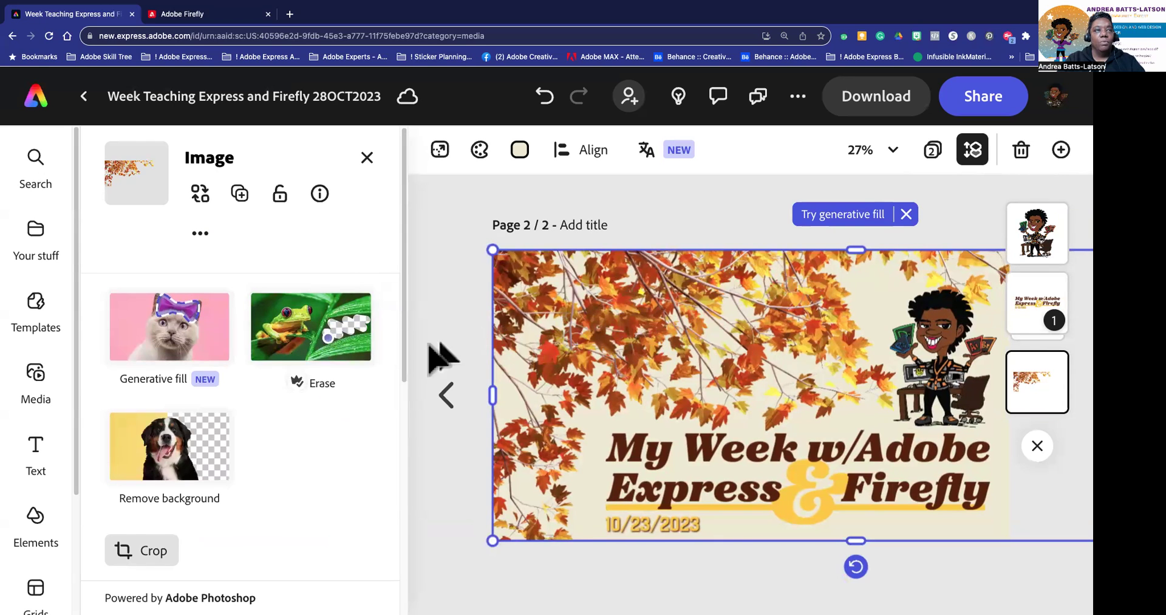
scroll(300, 397, down, 6)
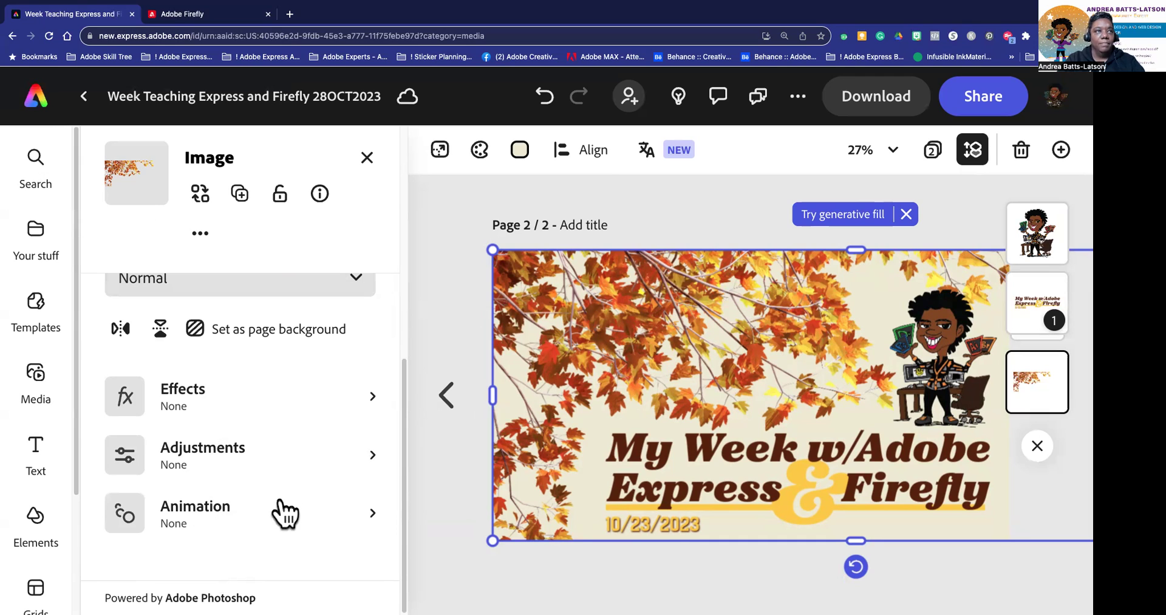
click(186, 509)
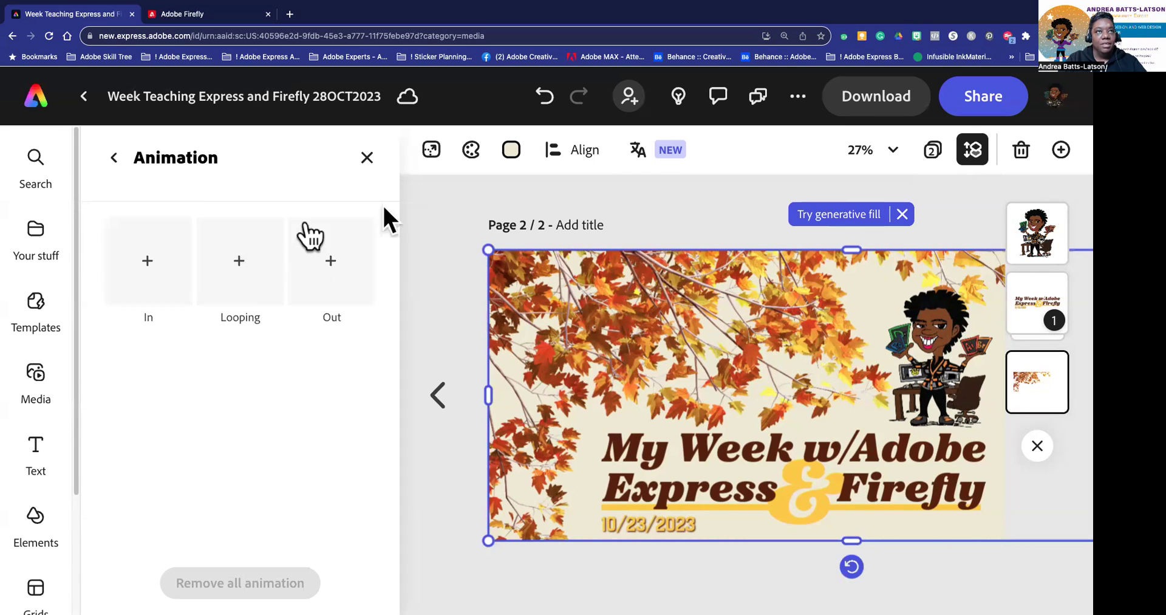
click(155, 270)
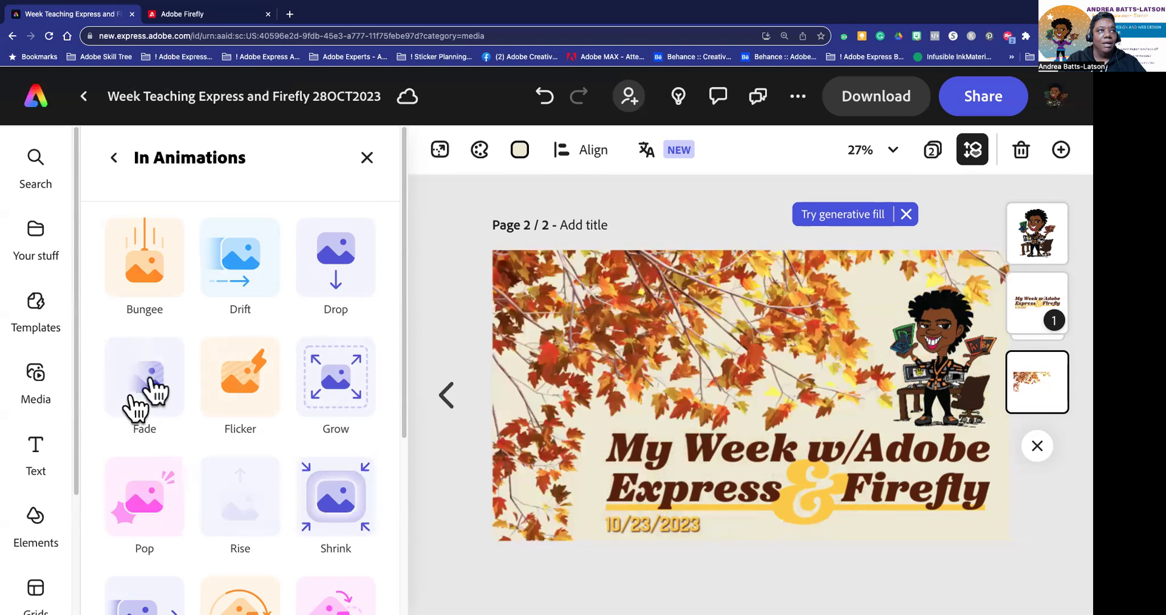
click(156, 391)
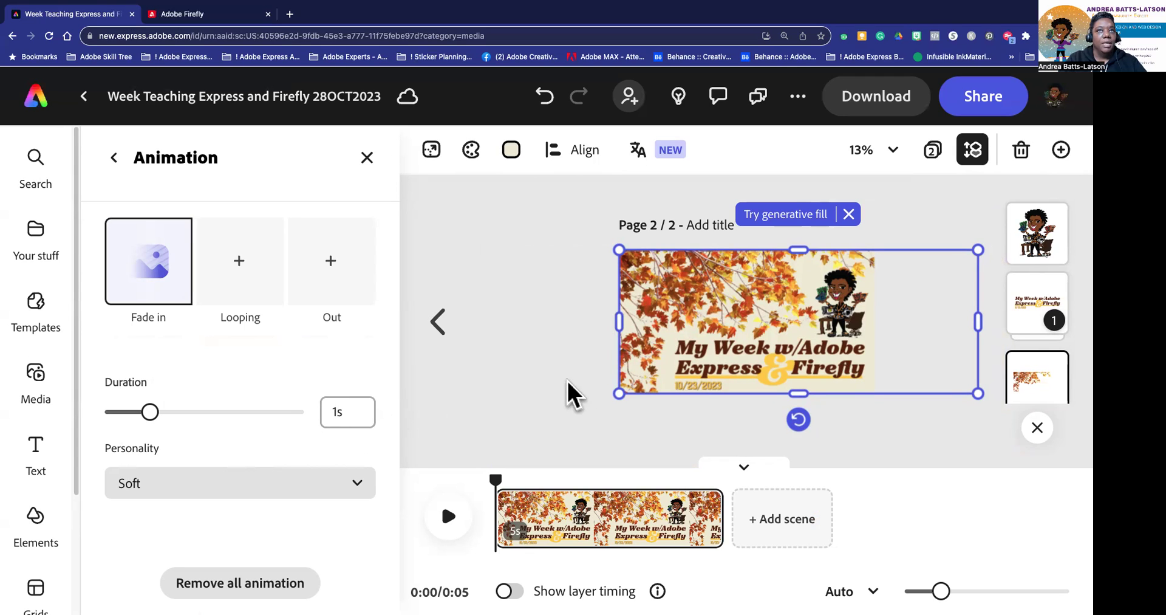
Step: Try the Energetic, Loud, Strong and Smooth personalities on the leaves' Fade in animation, ending back on Soft
mouse_move(149, 304)
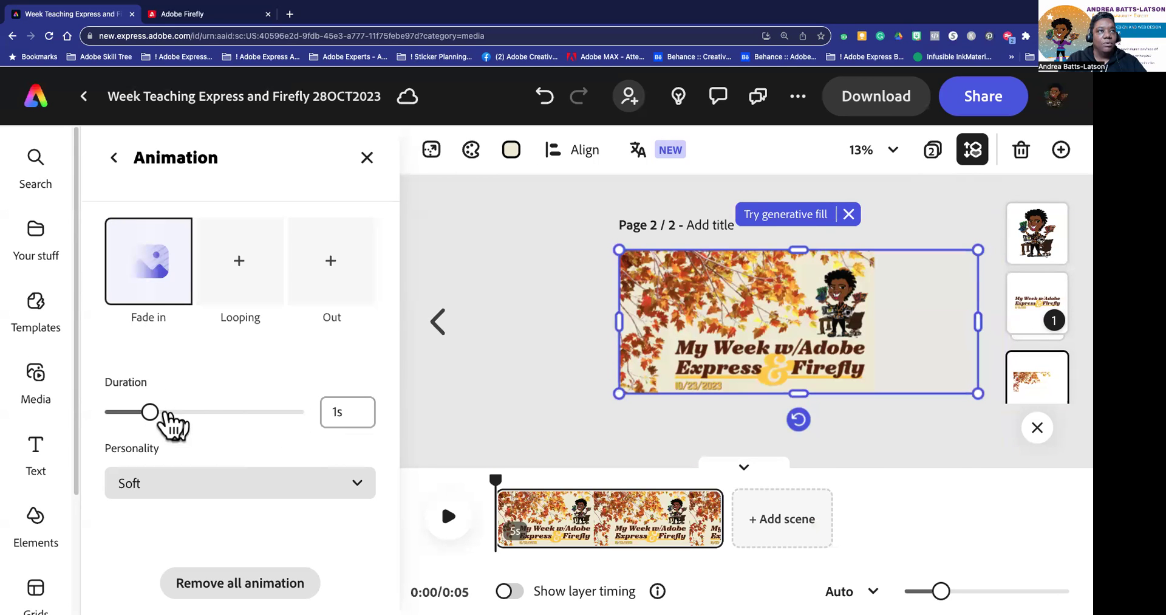
mouse_move(152, 412)
mouse_down()
mouse_move(198, 412)
mouse_move(150, 413)
mouse_up()
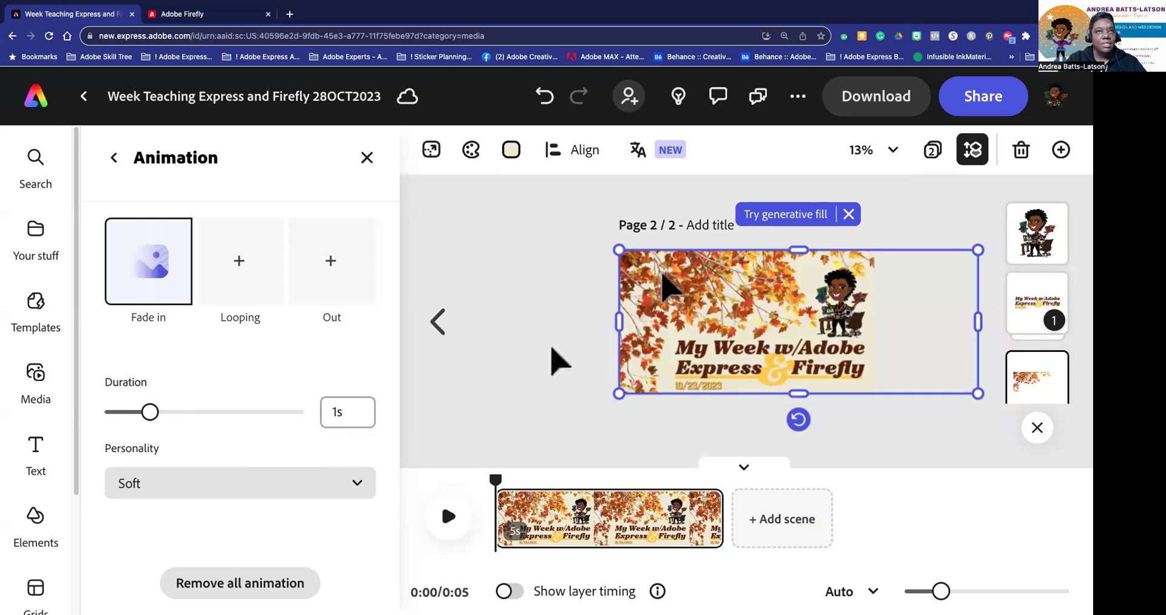
click(239, 489)
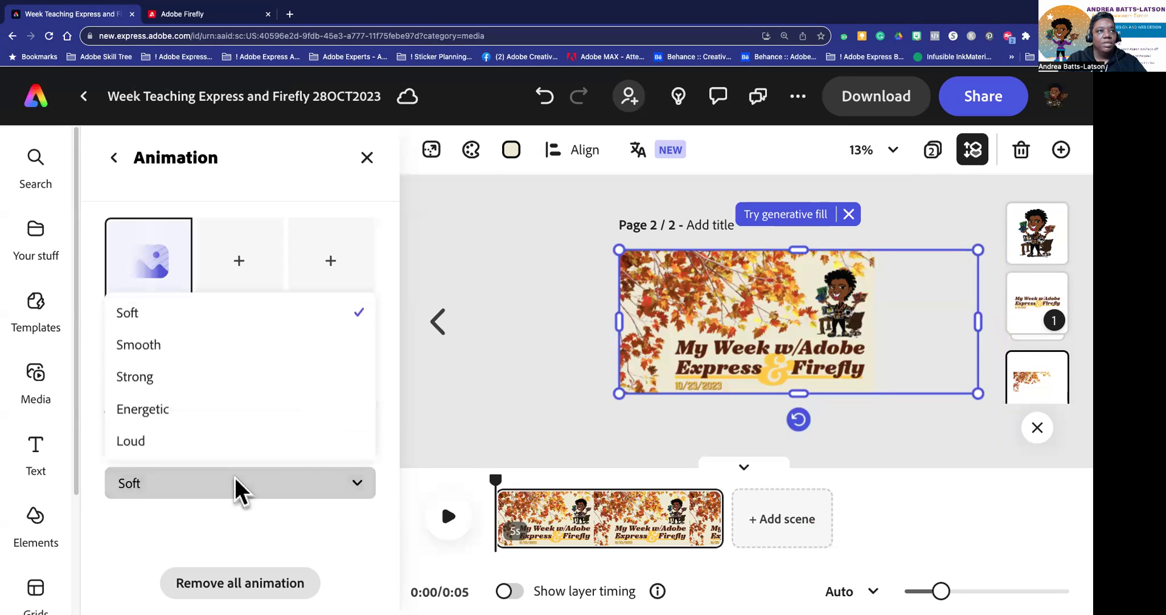
click(157, 409)
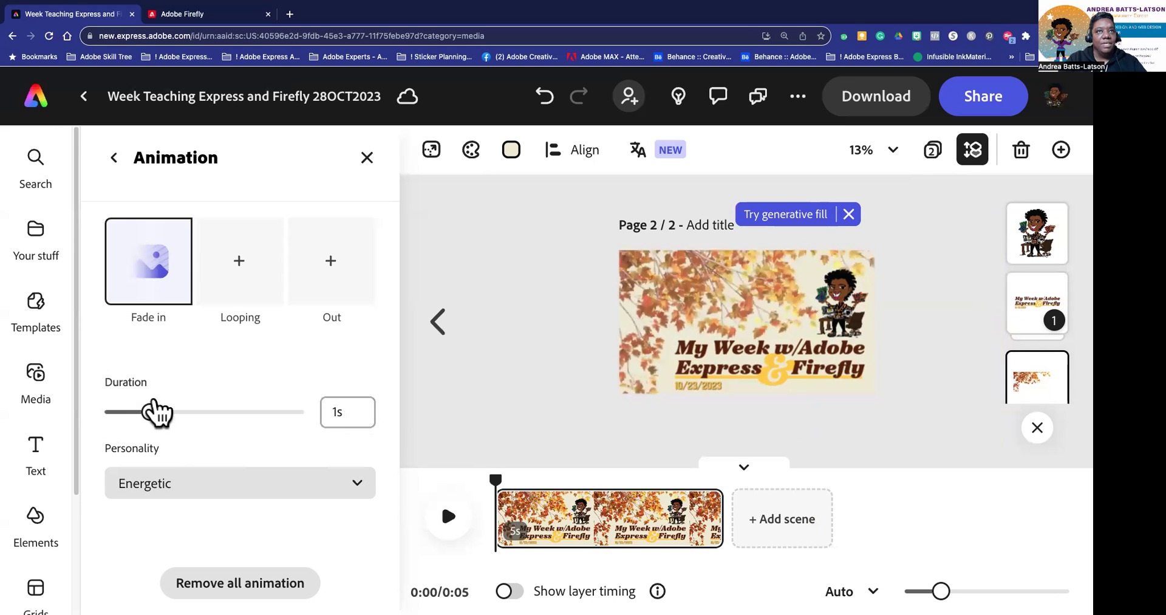
click(145, 489)
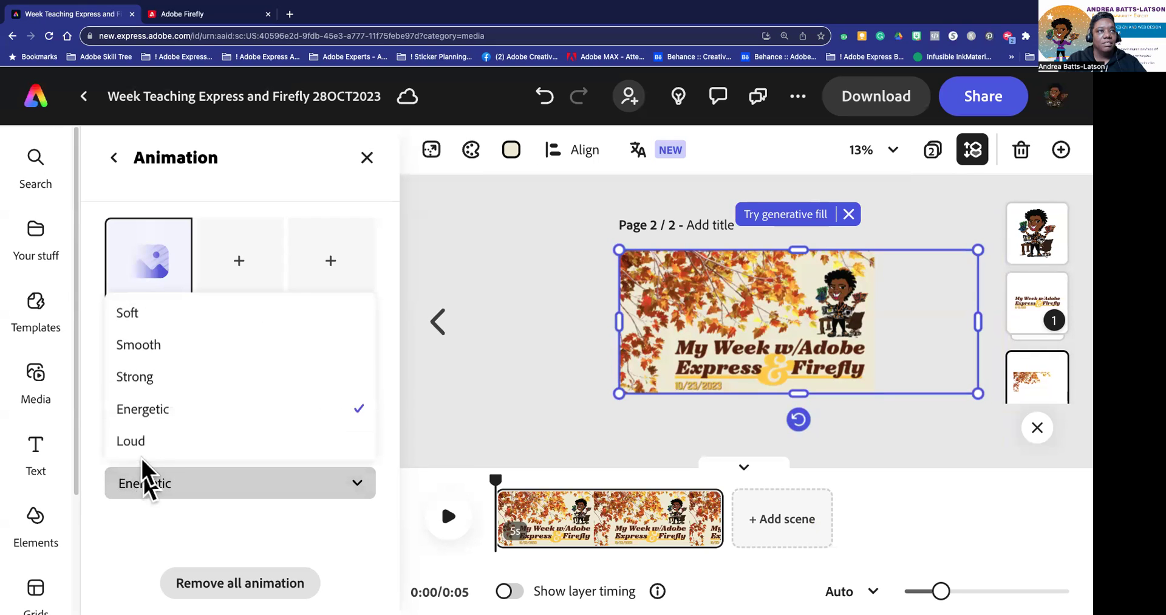
click(145, 444)
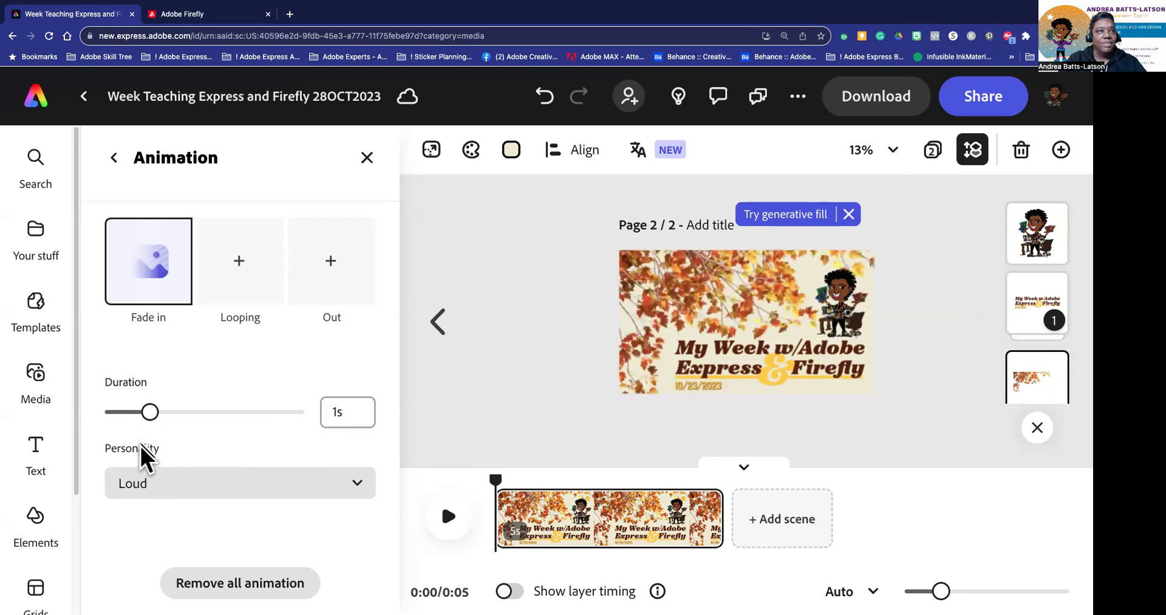
click(151, 494)
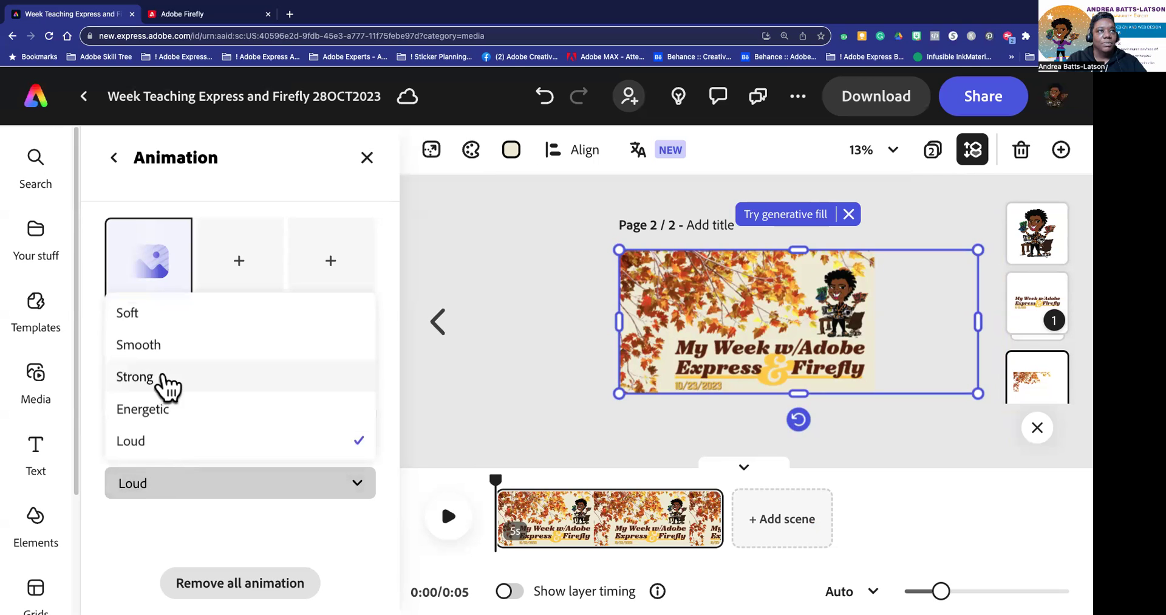
click(162, 377)
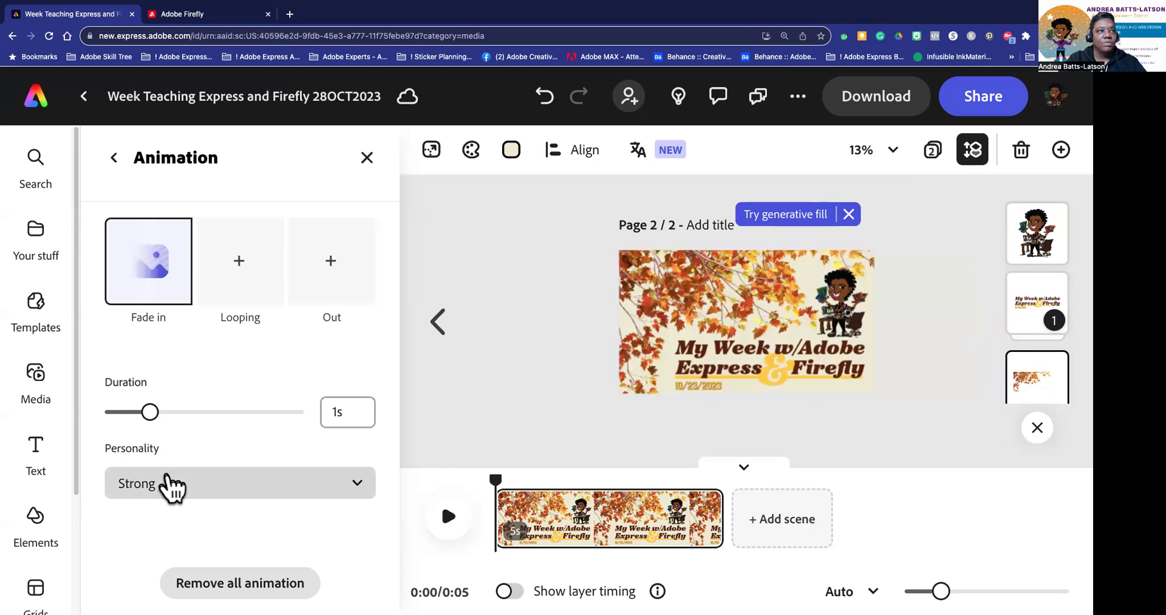
click(172, 484)
click(161, 349)
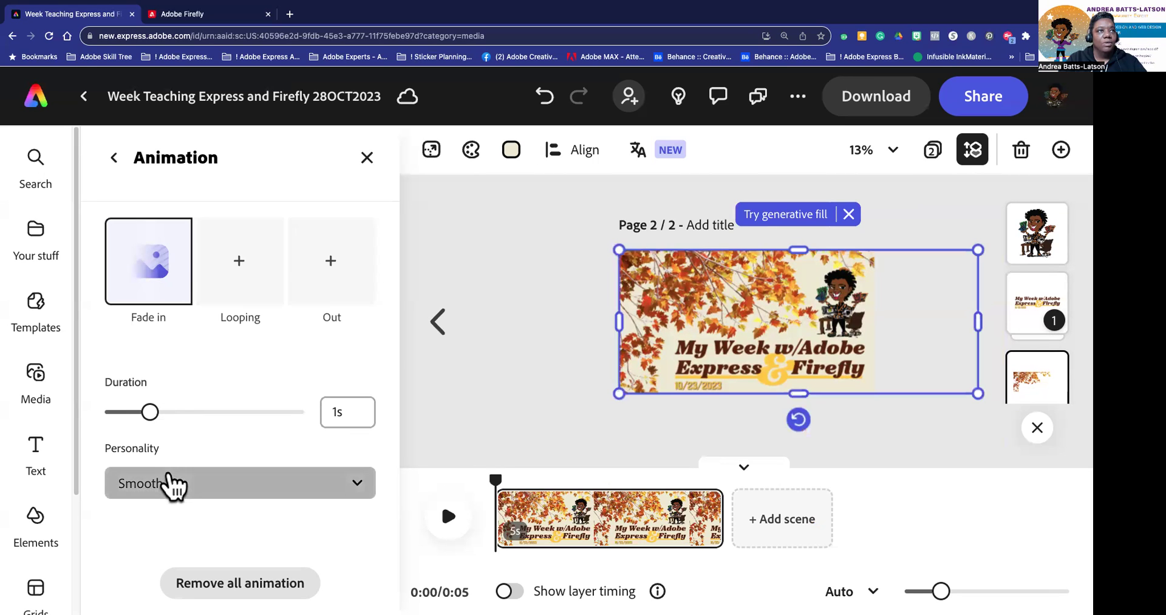
click(172, 484)
click(164, 320)
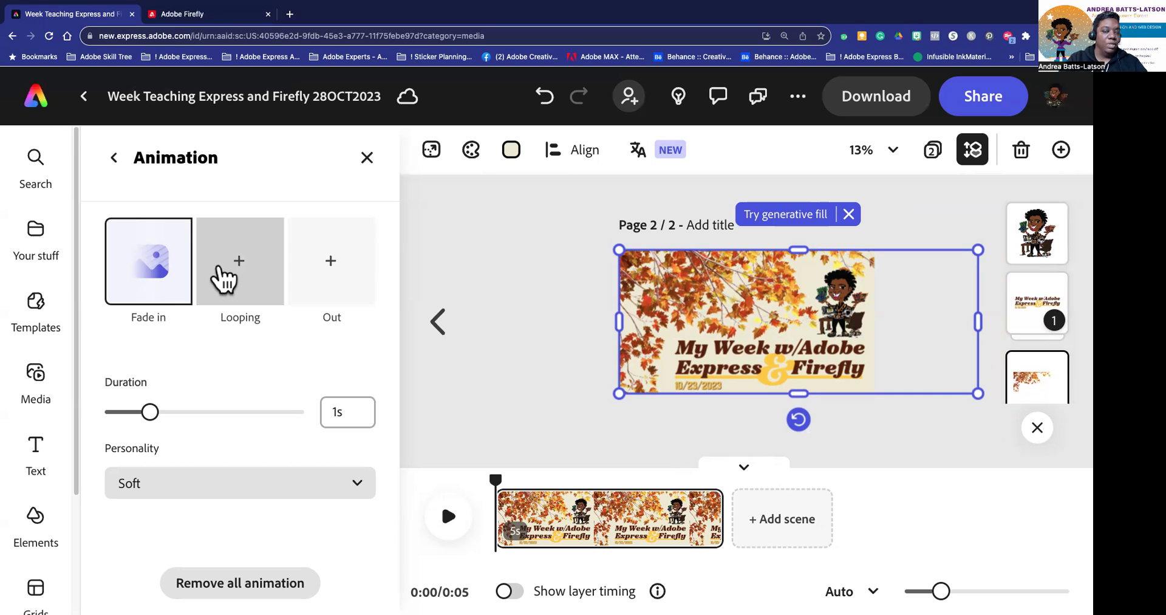
Step: Add a Fade out animation to the leaves image and play the scene to preview it
click(328, 263)
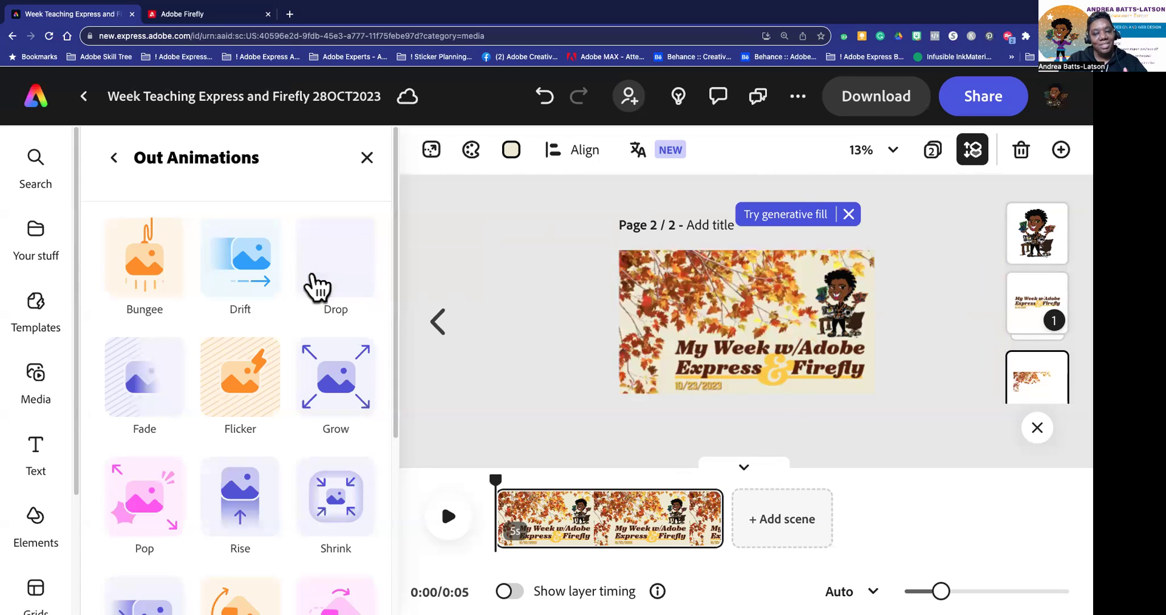
click(135, 393)
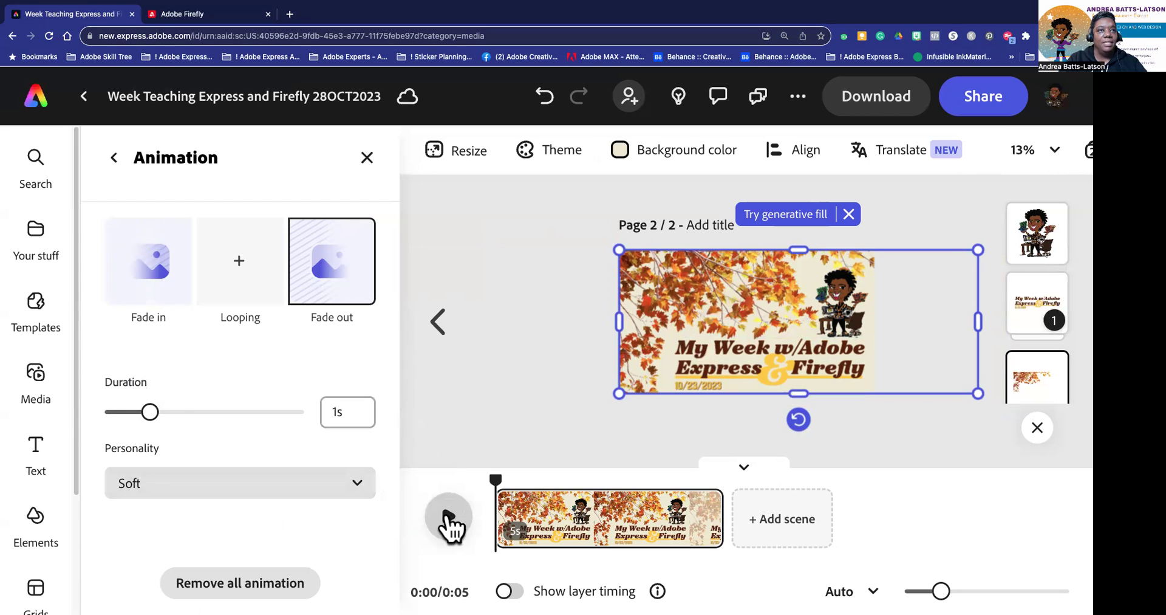
click(449, 517)
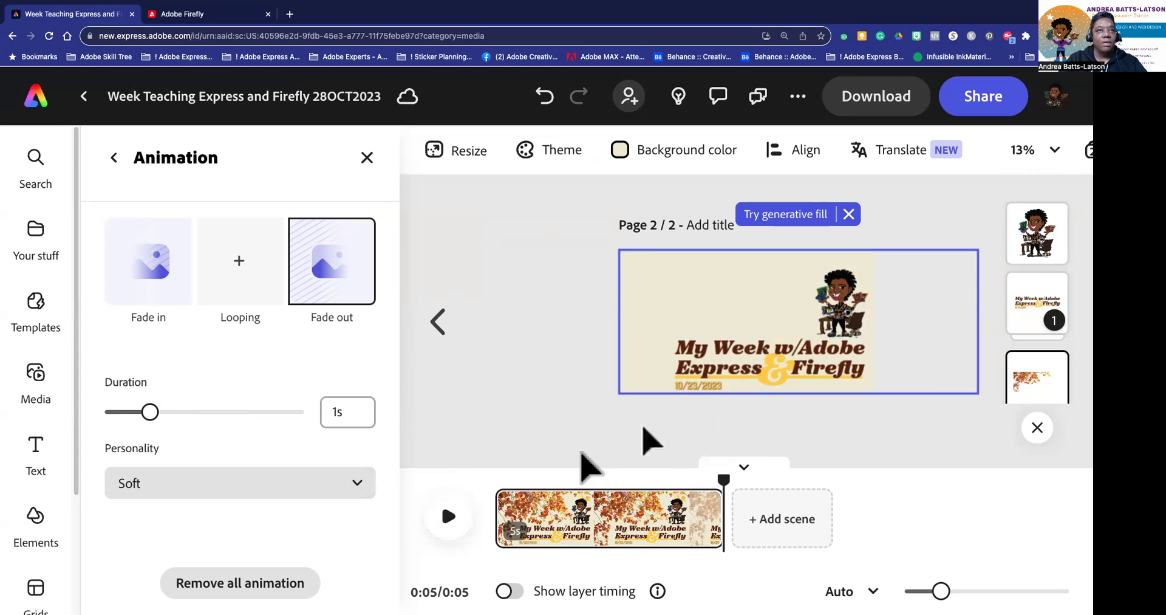
Step: Turn on layer timing and trim the title group's start so it enters at about 1 second
click(838, 331)
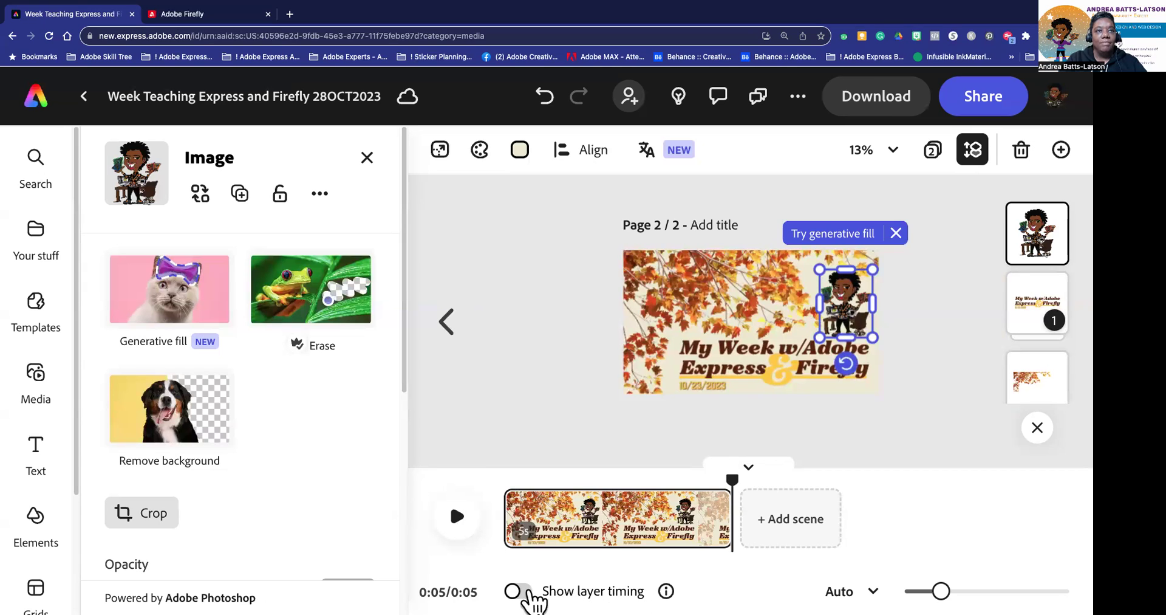
click(518, 591)
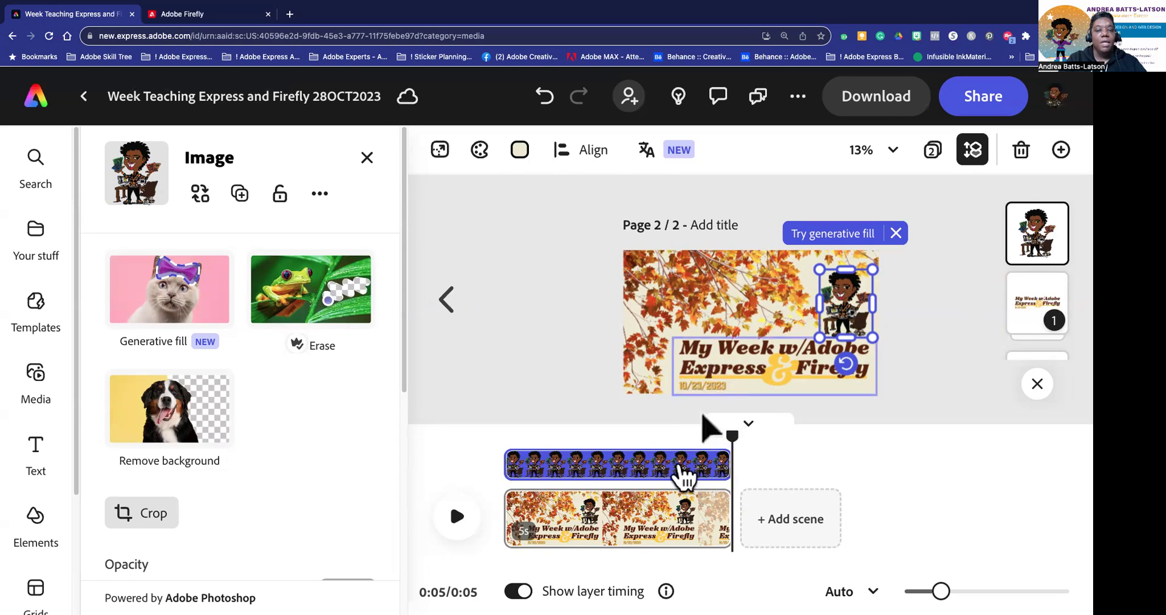
click(731, 363)
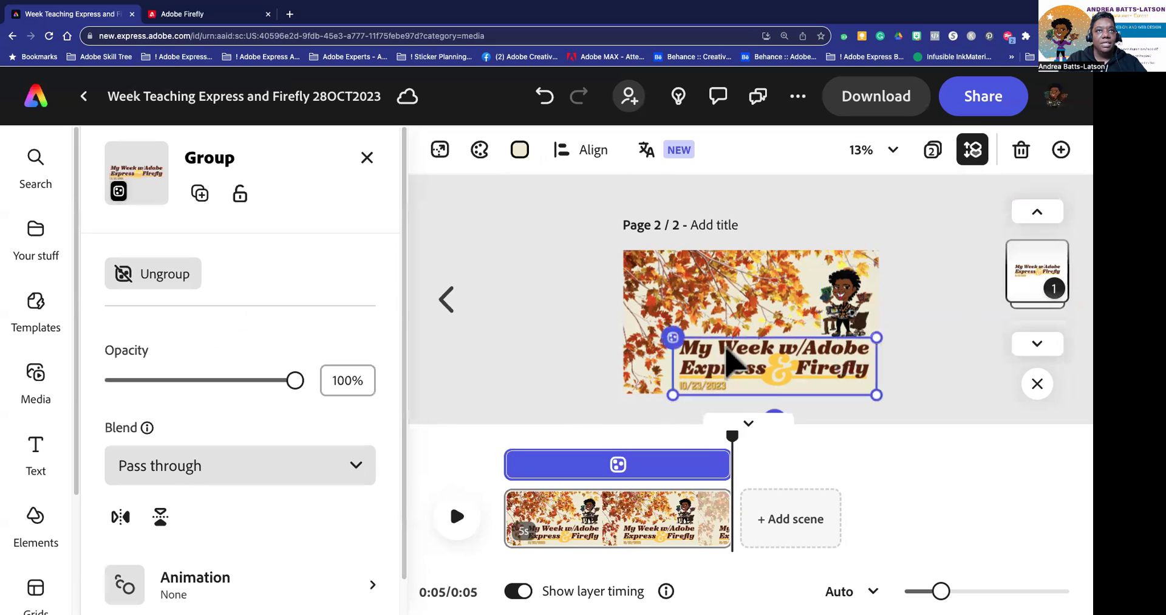
click(853, 301)
click(758, 363)
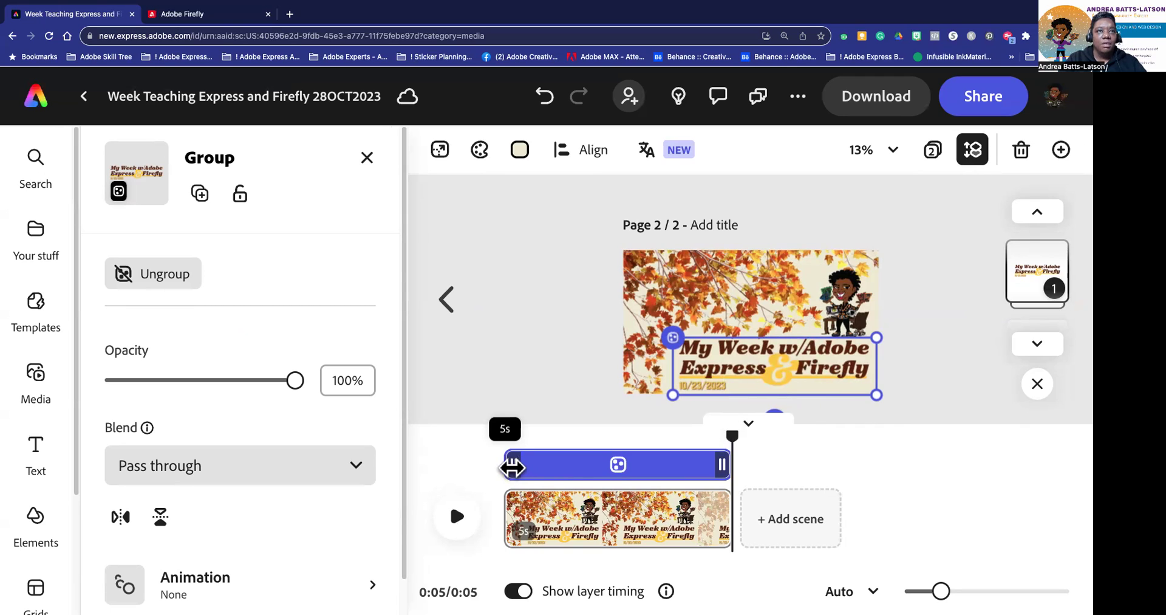
mouse_move(523, 466)
mouse_down()
mouse_move(556, 465)
mouse_move(519, 468)
mouse_up()
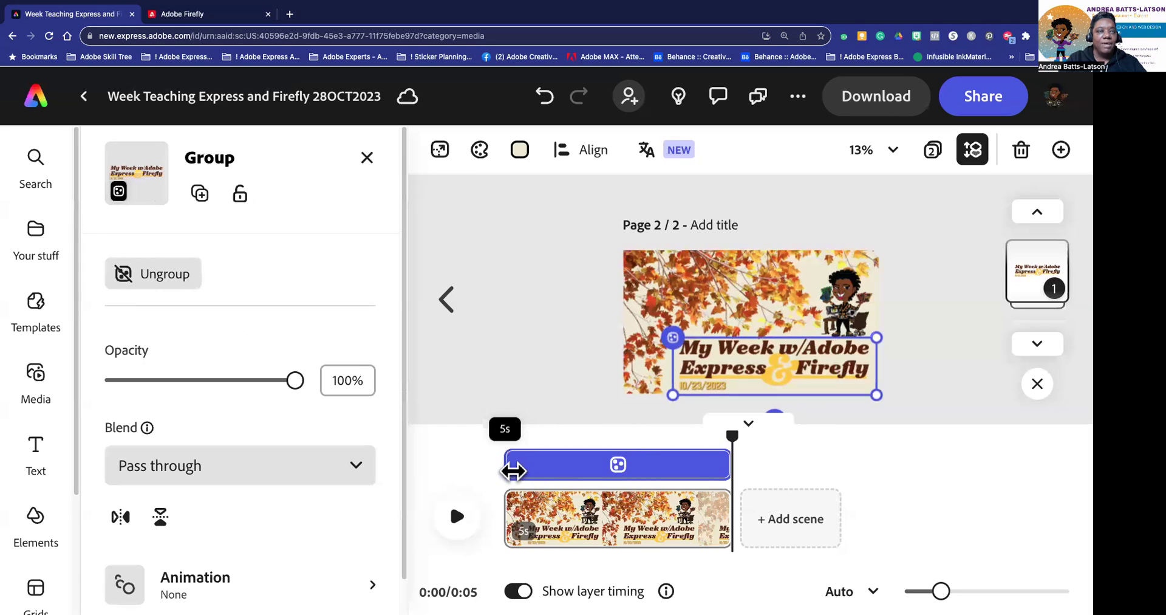
drag(526, 469, 547, 469)
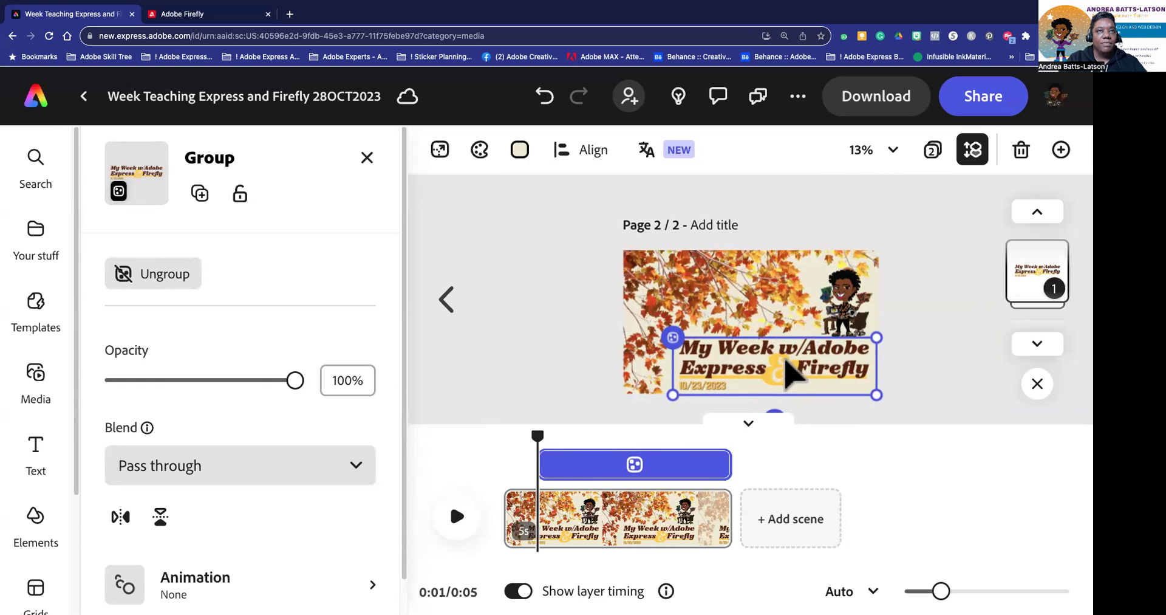
Step: Apply a Rise in animation to the title group and set its personality to Smooth
scroll(211, 407, down, 1)
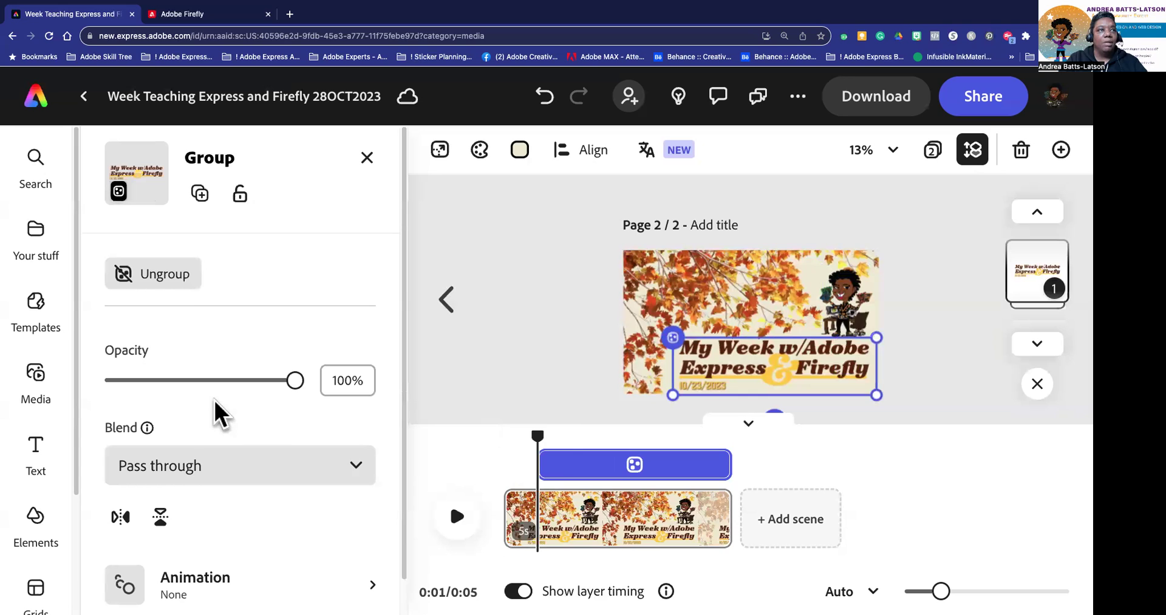
click(194, 549)
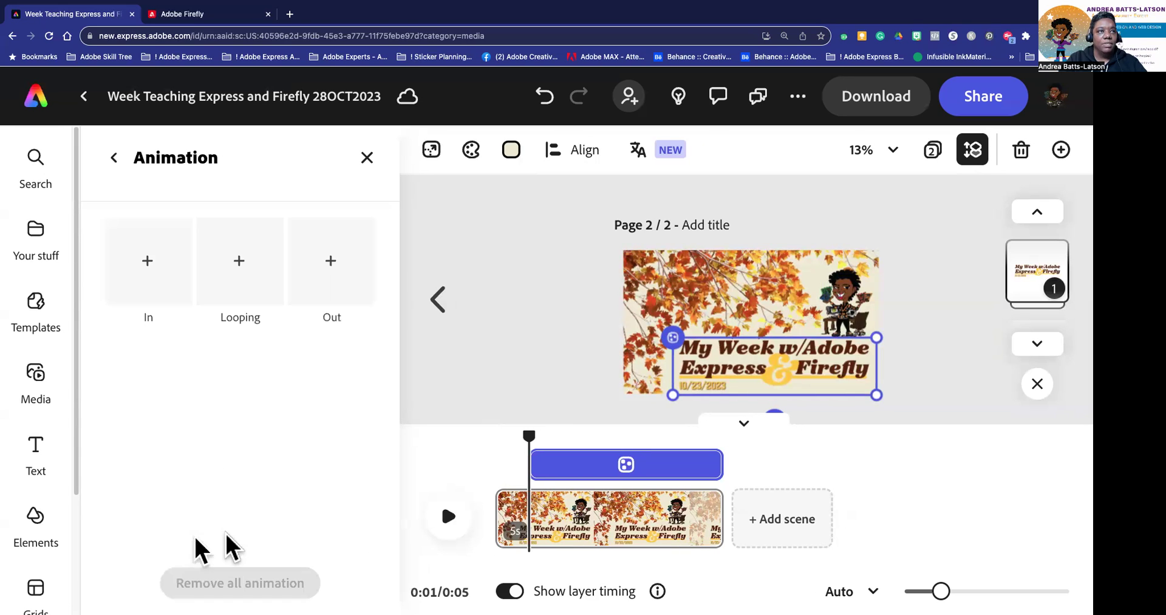
click(144, 267)
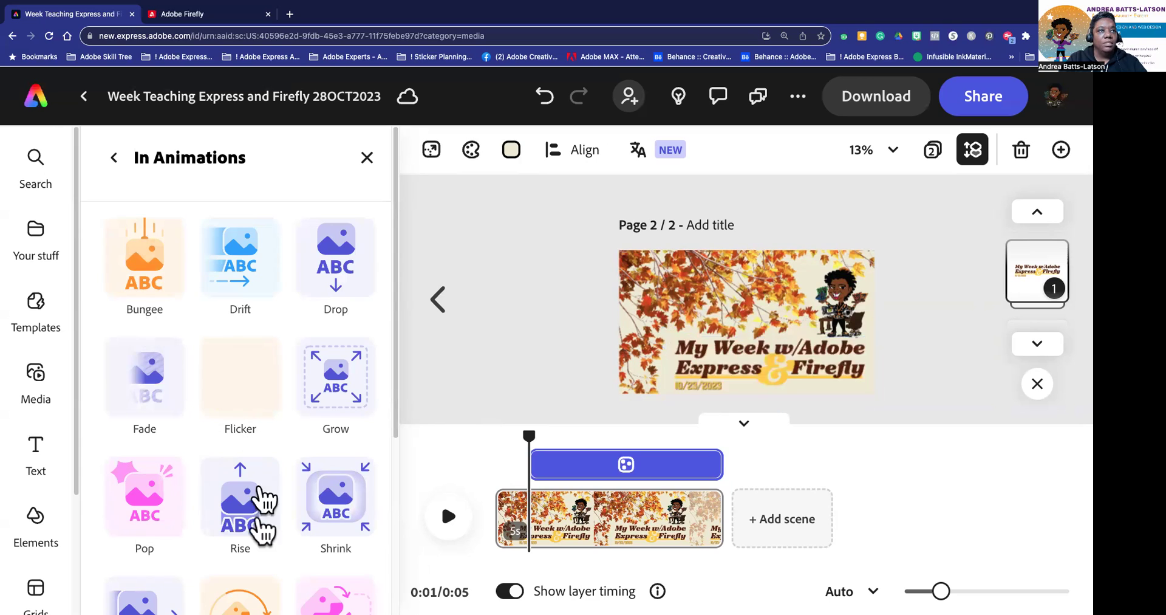
scroll(243, 468, down, 1)
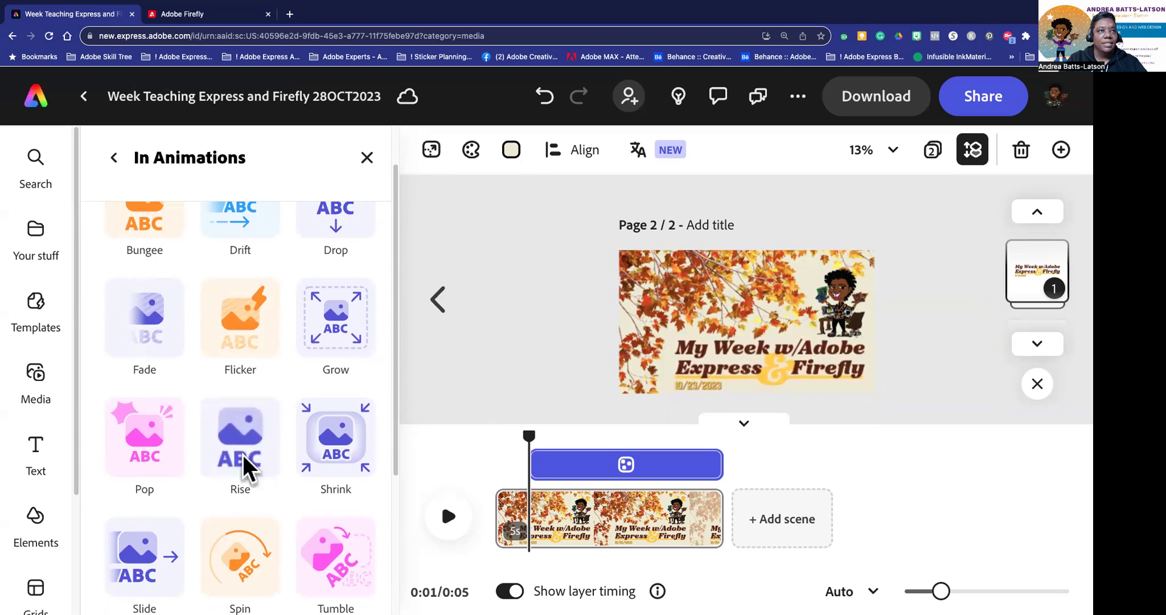
click(242, 454)
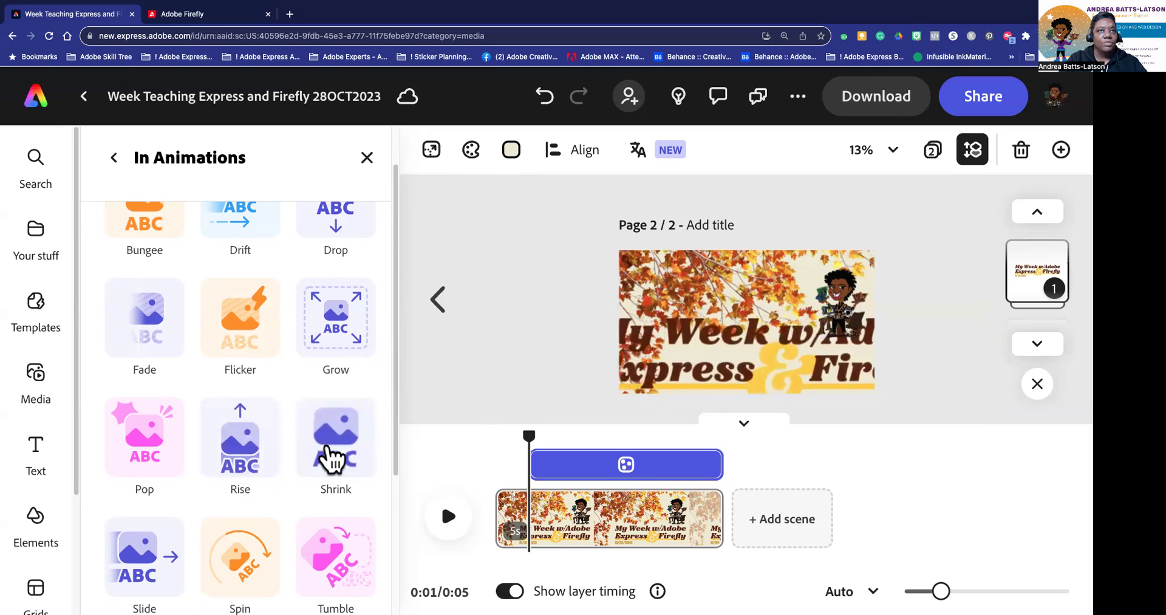
click(236, 450)
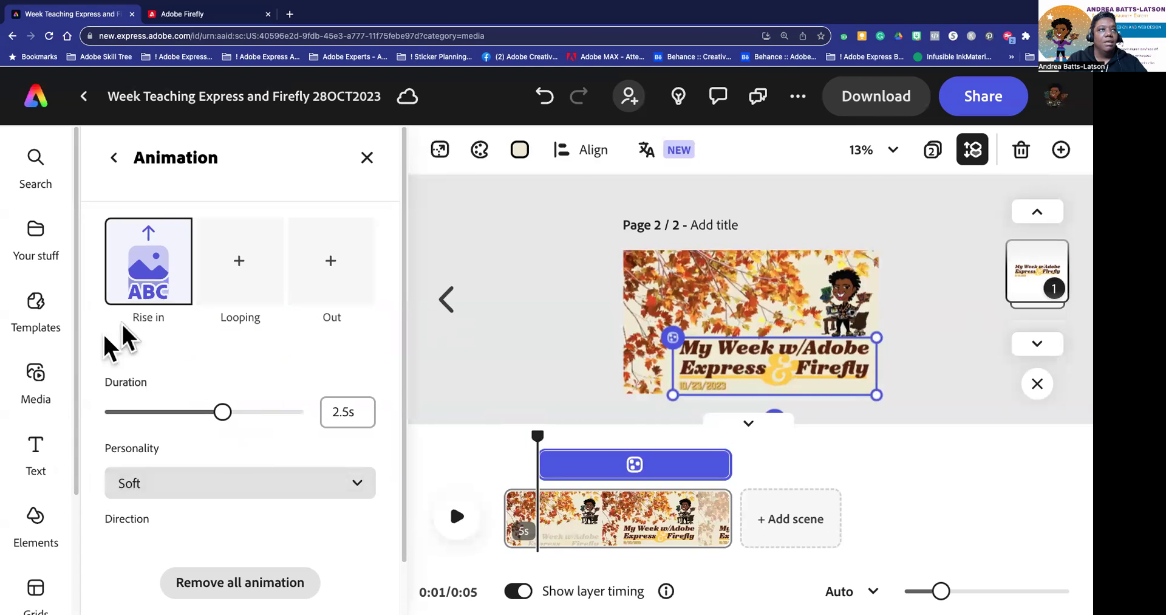
click(170, 486)
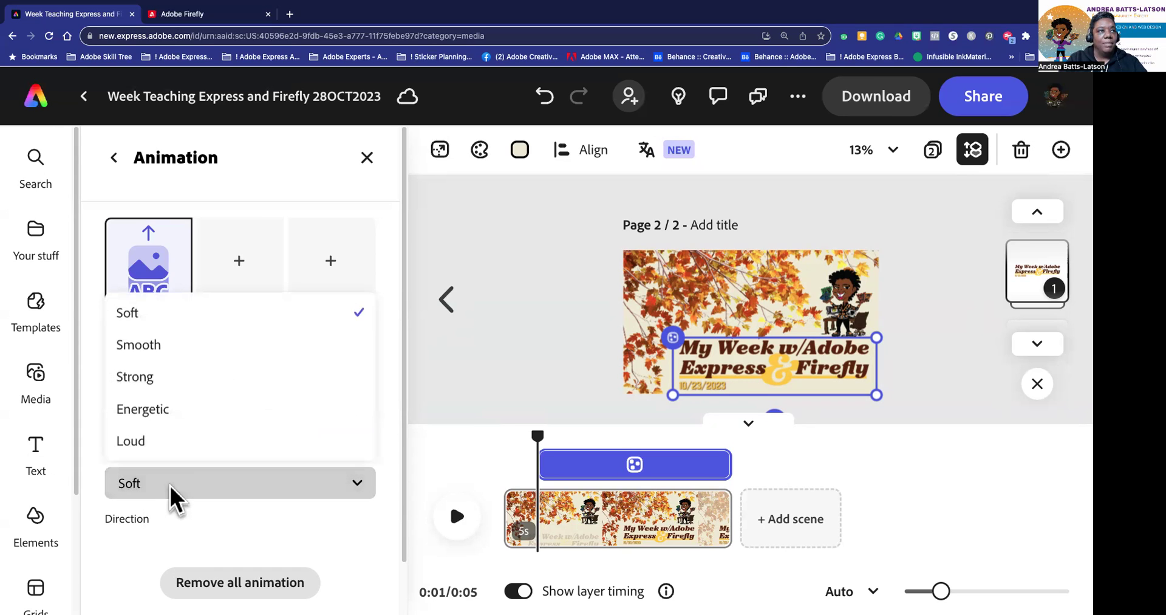
click(148, 353)
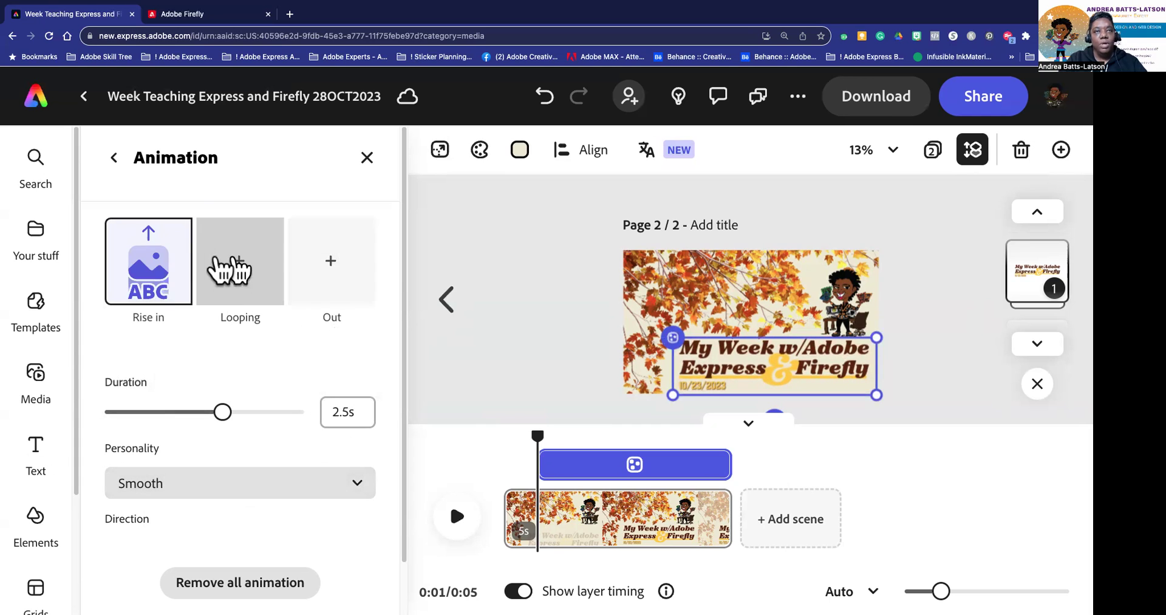
Step: Add a Fade out animation to the title group and play the scene from the start to preview it
click(329, 274)
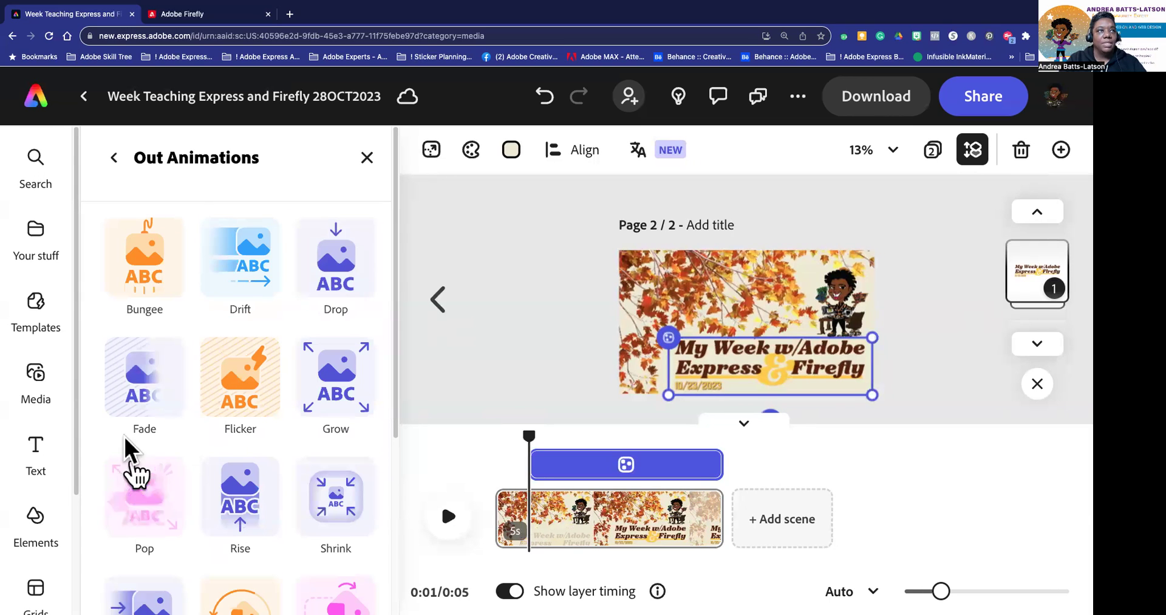
click(144, 389)
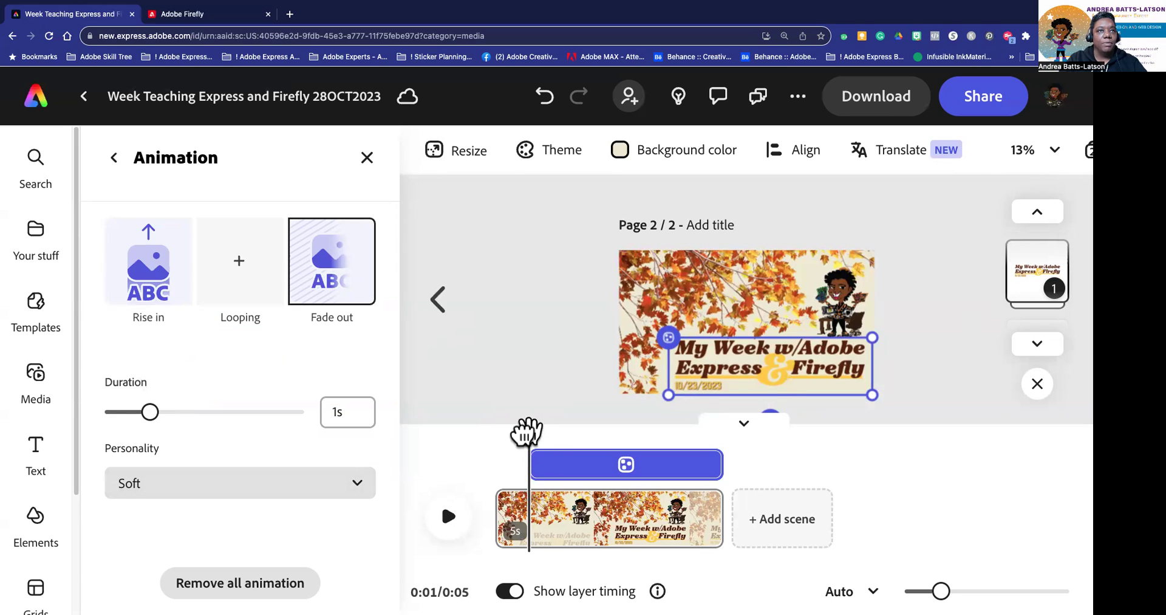
drag(526, 432, 472, 435)
click(446, 516)
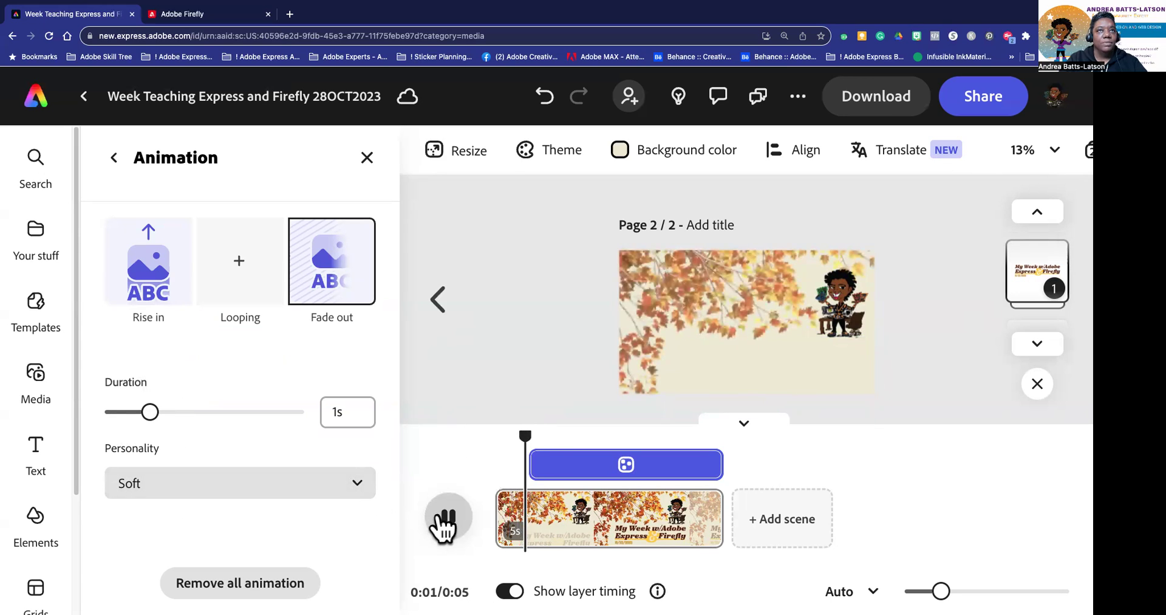
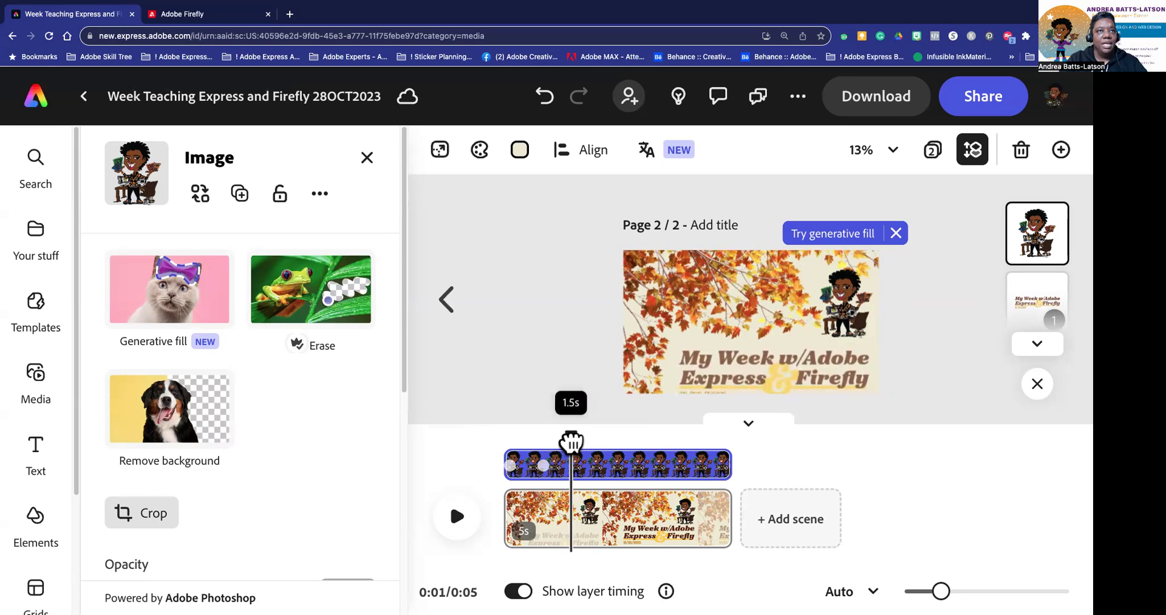
Step: Trim the character image's start so it enters at about 1.5 seconds, and apply a Slide in animation to it
drag(497, 465, 574, 448)
click(848, 298)
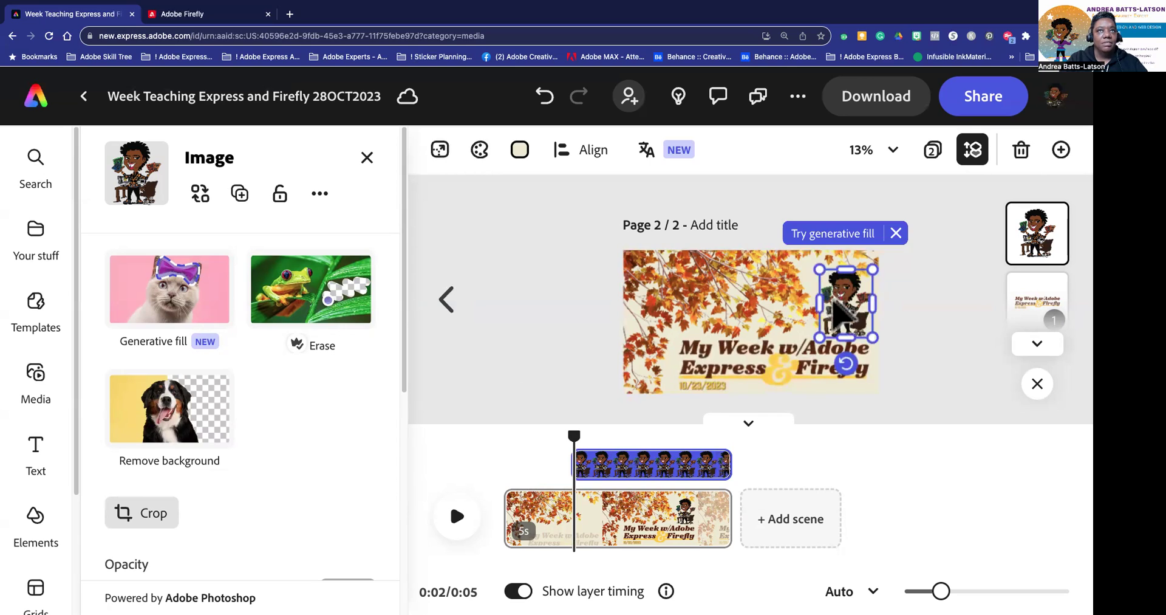
scroll(159, 522, down, 5)
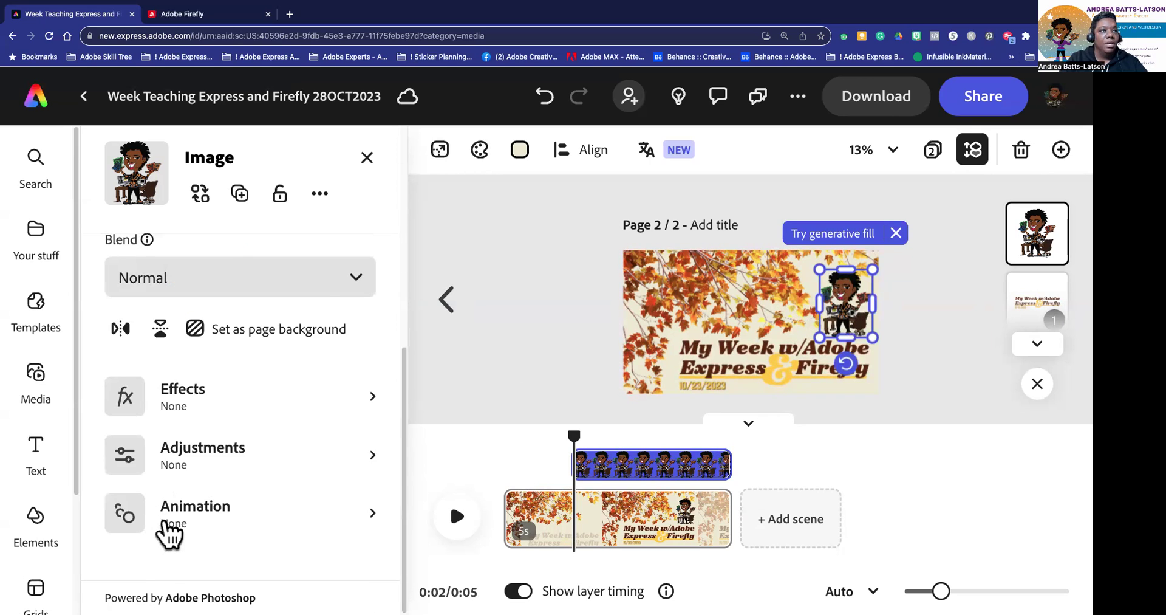
click(163, 526)
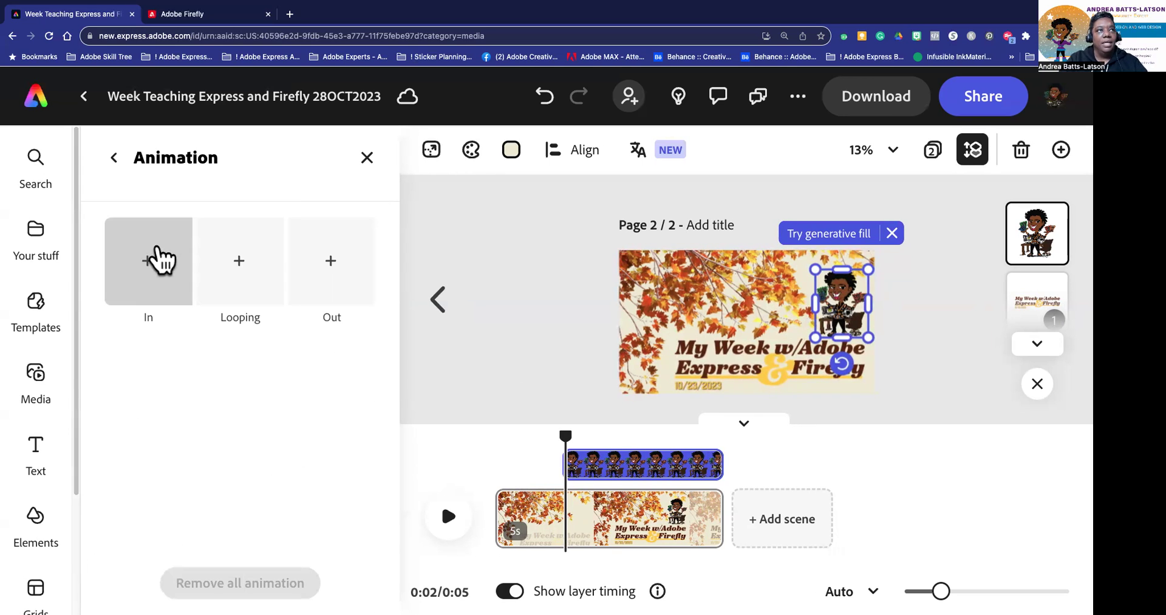
click(147, 265)
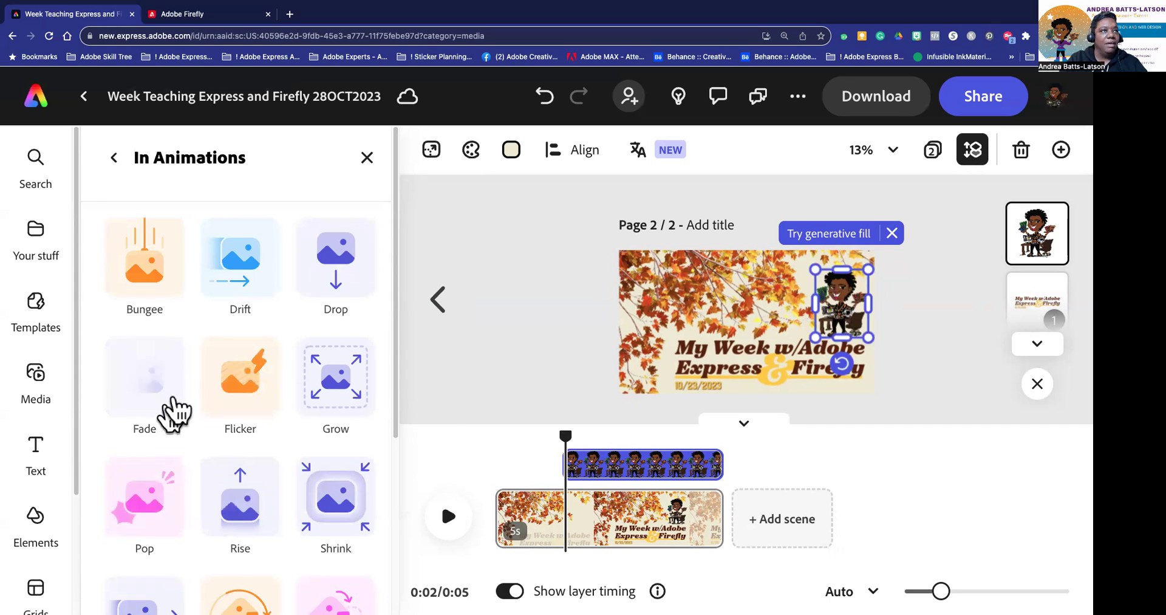
scroll(168, 414, down, 2)
scroll(182, 438, up, 1)
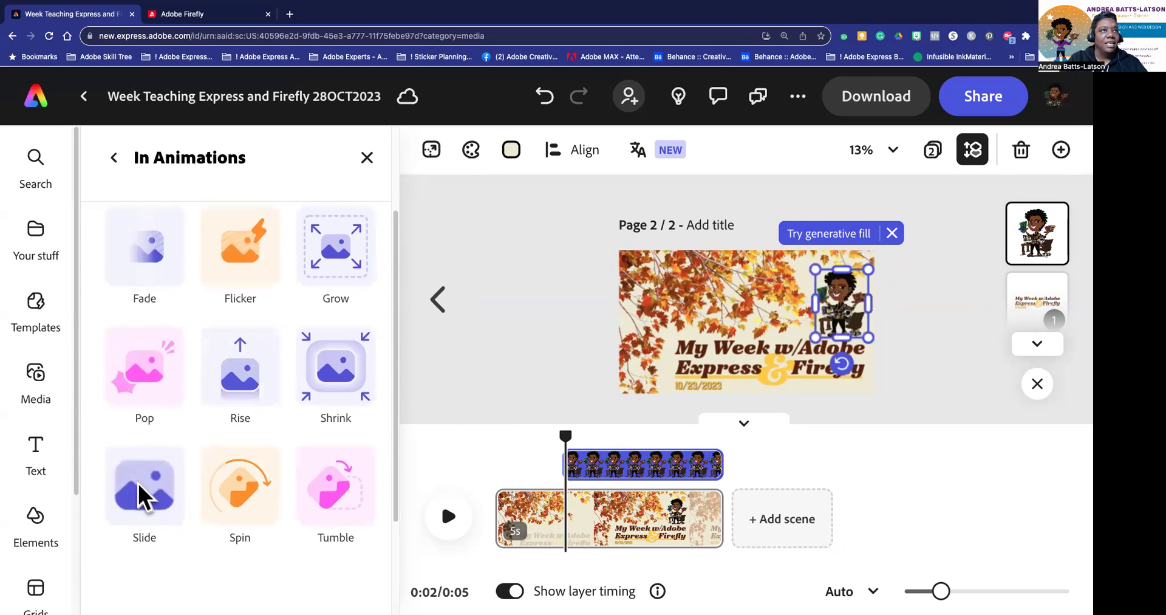
scroll(137, 481, up, 2)
scroll(137, 481, up, 2)
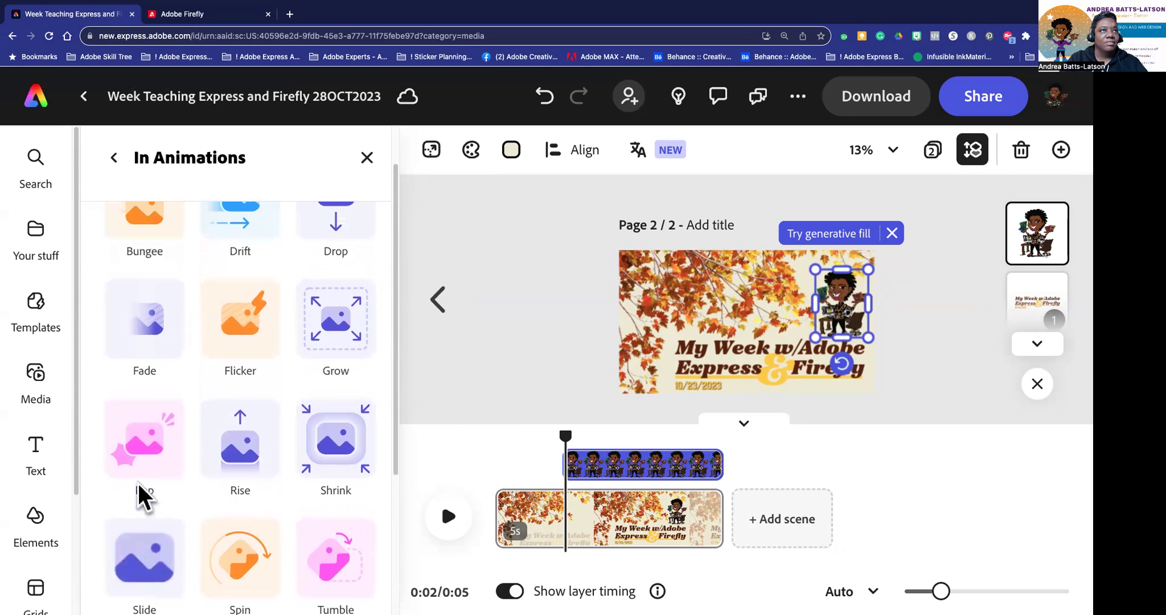
click(137, 568)
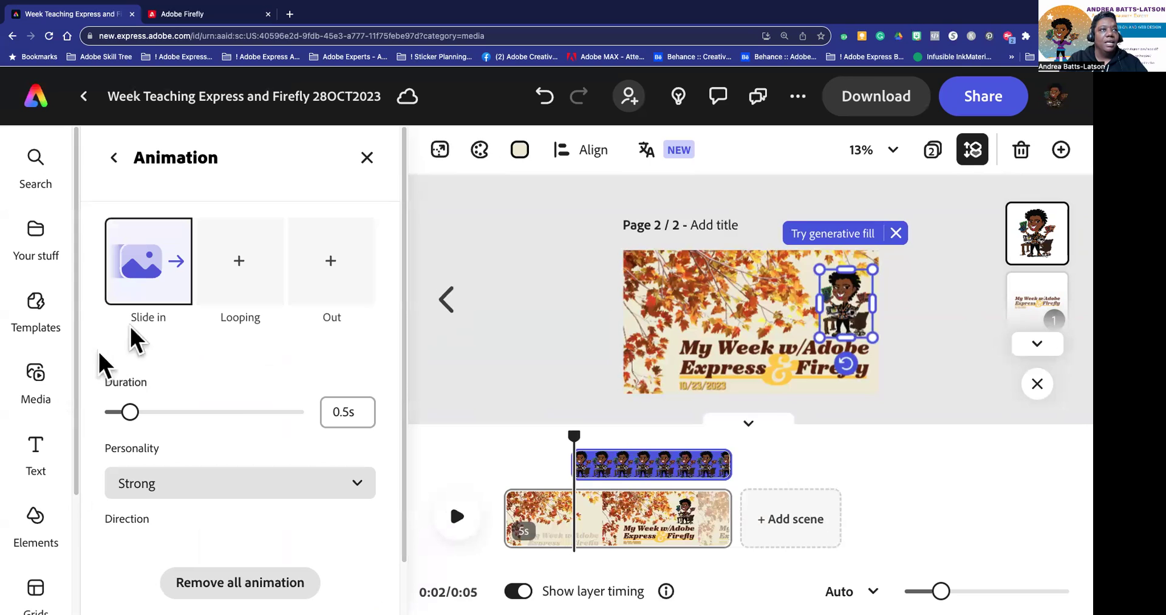
Step: Make the character's Slide in animation move leftward and set its duration to 1.2 s
scroll(201, 435, down, 1)
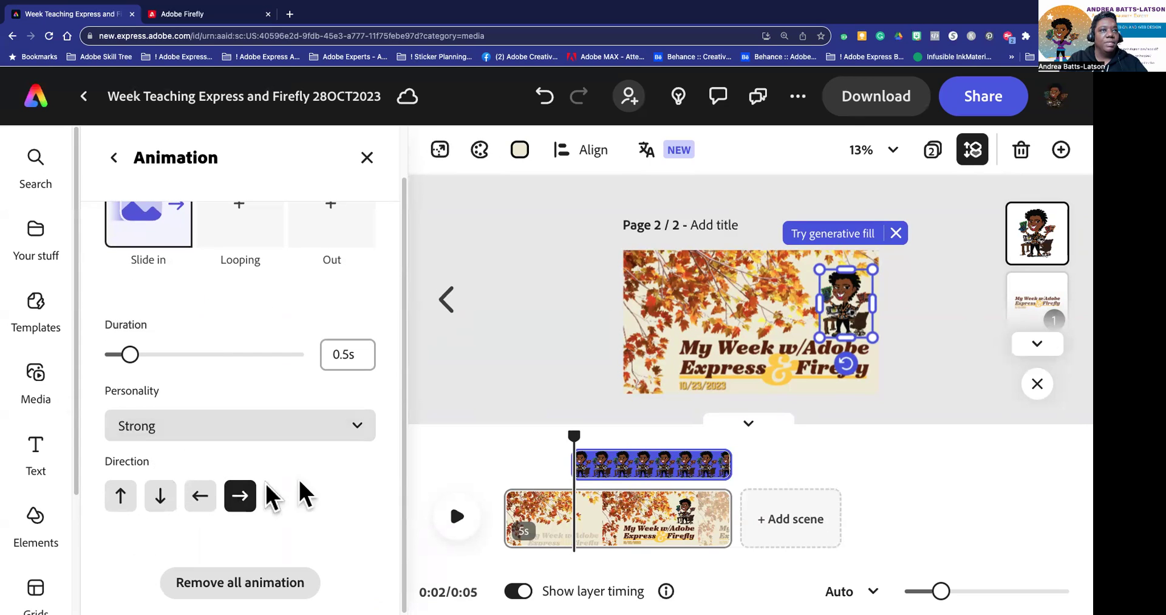
click(199, 497)
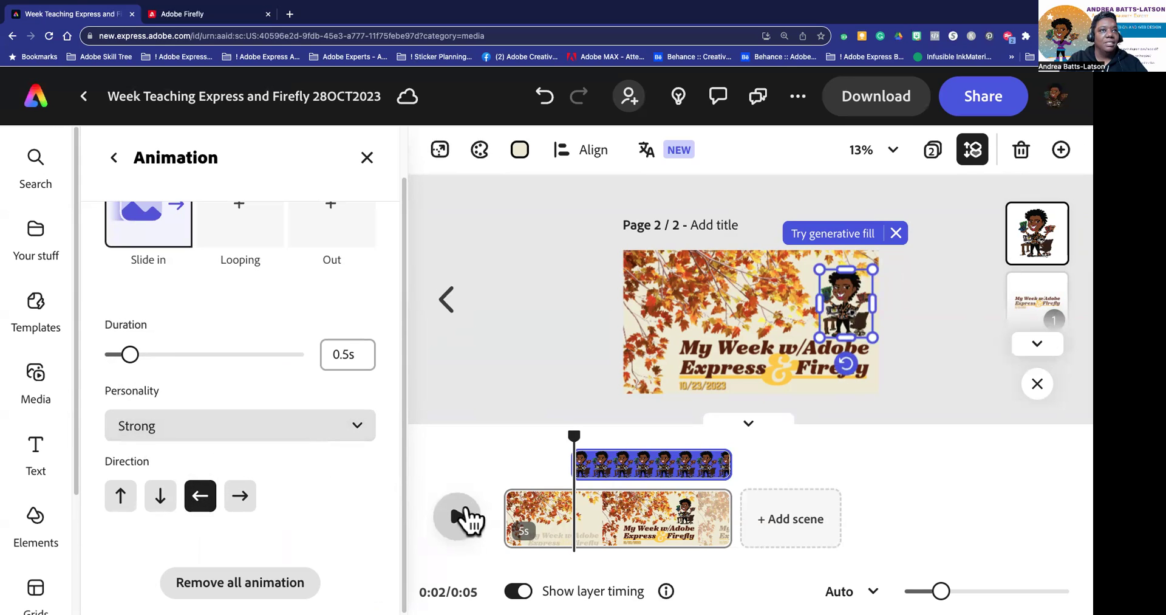
click(238, 498)
click(202, 498)
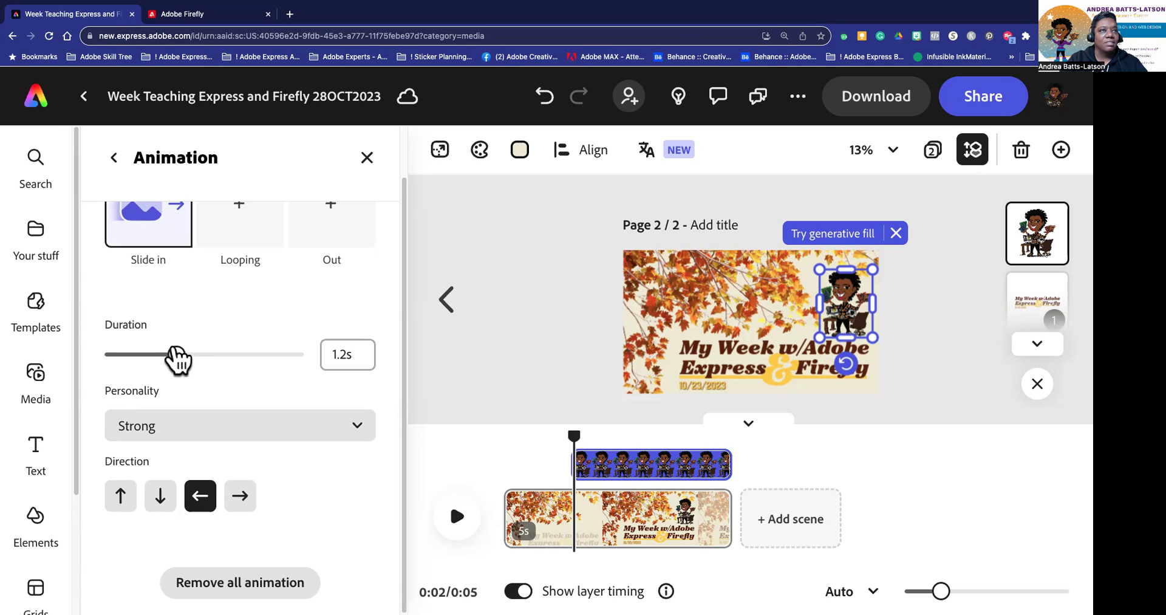
Step: Try the Smooth, Soft and Strong personalities on the character's Slide in animation, ending on Energetic
click(159, 426)
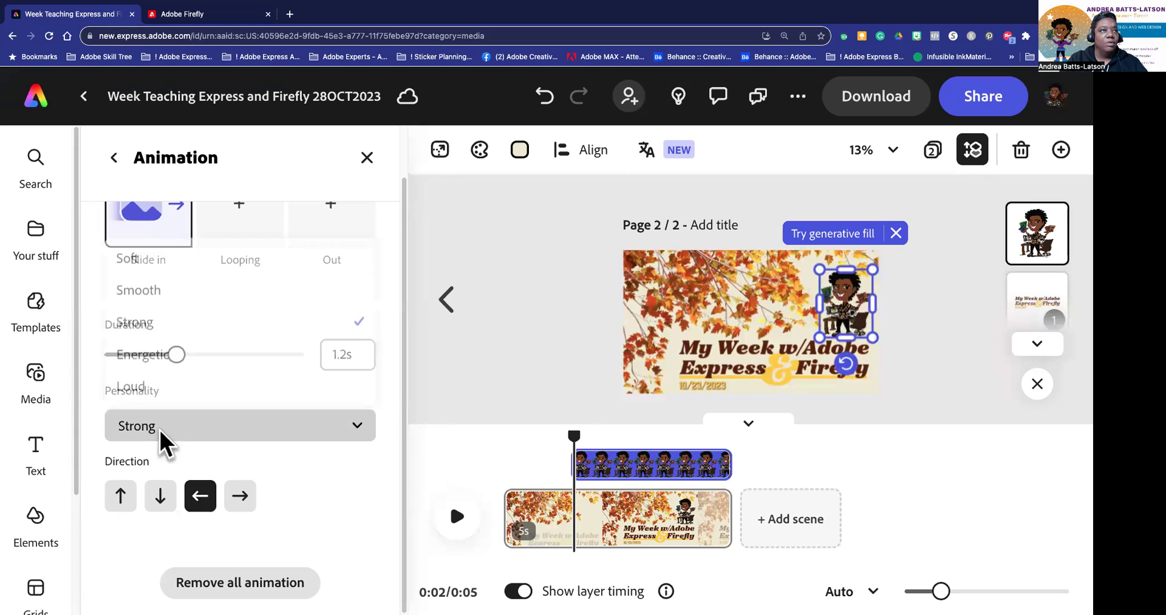
click(133, 287)
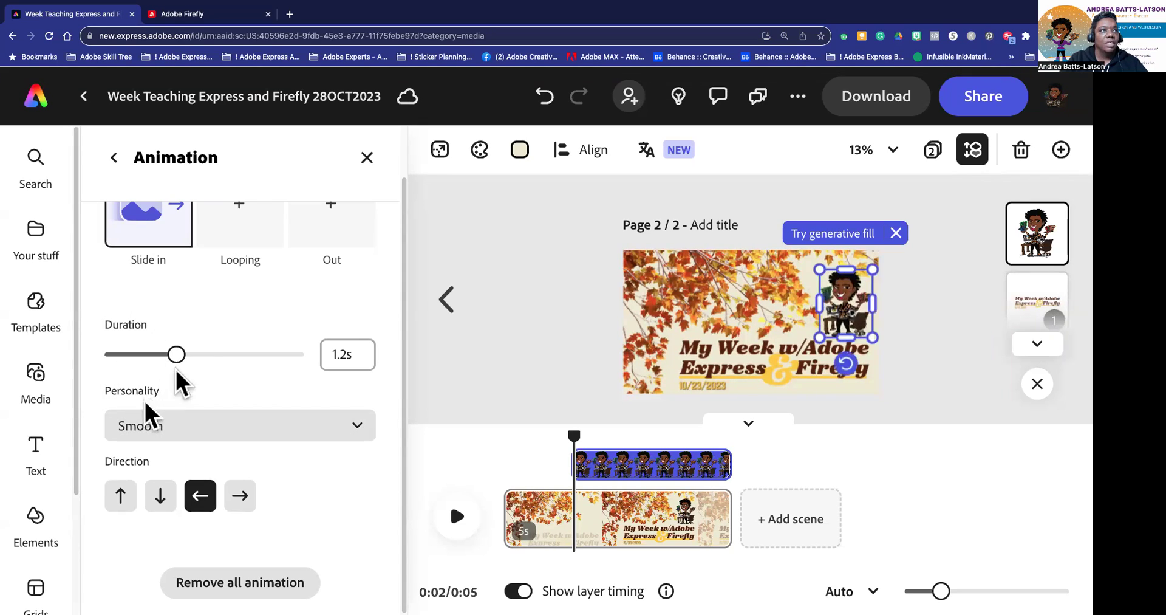
click(201, 441)
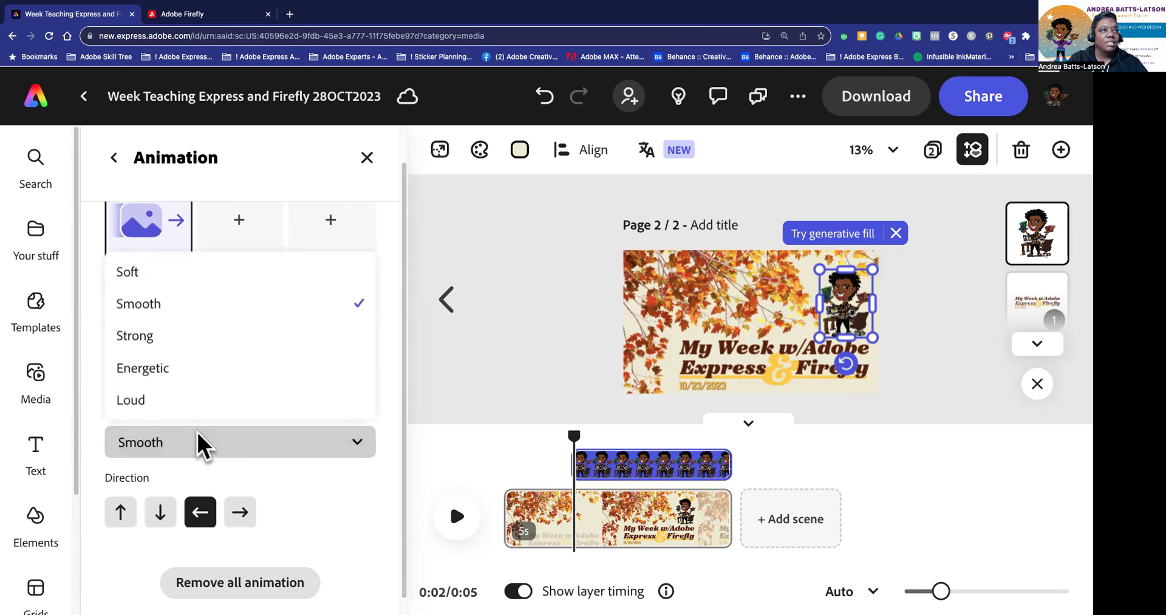
click(135, 273)
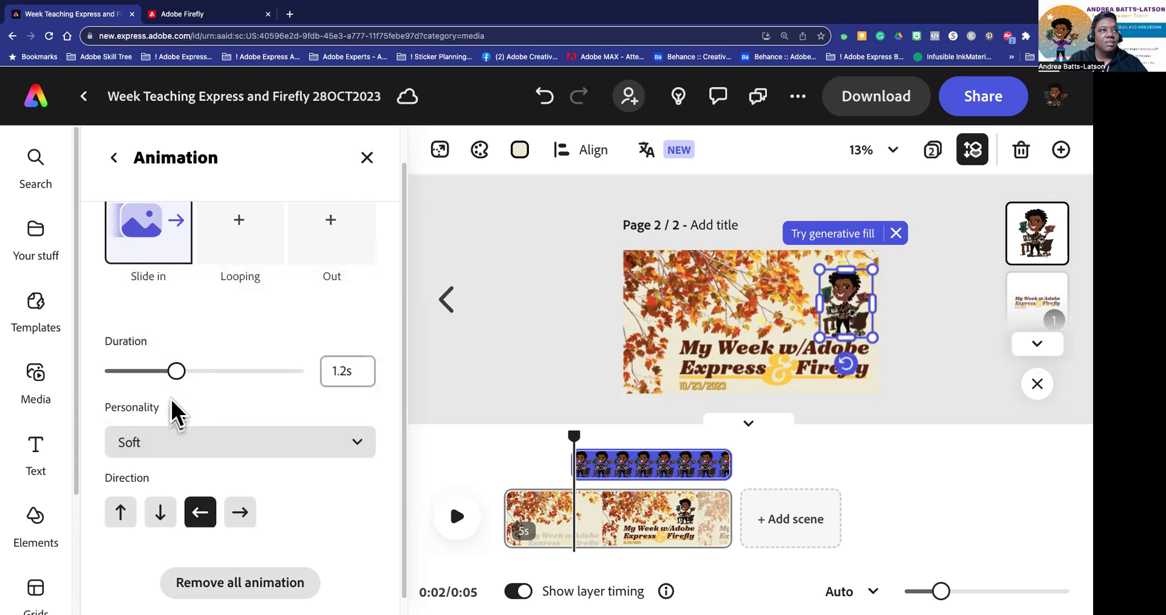
click(162, 442)
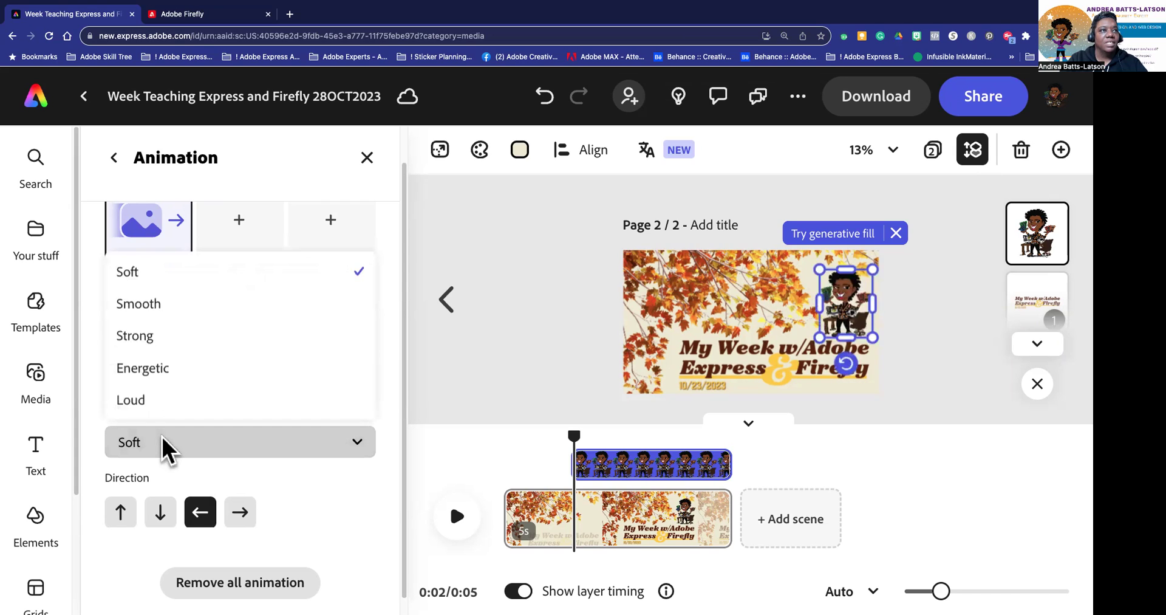
click(138, 337)
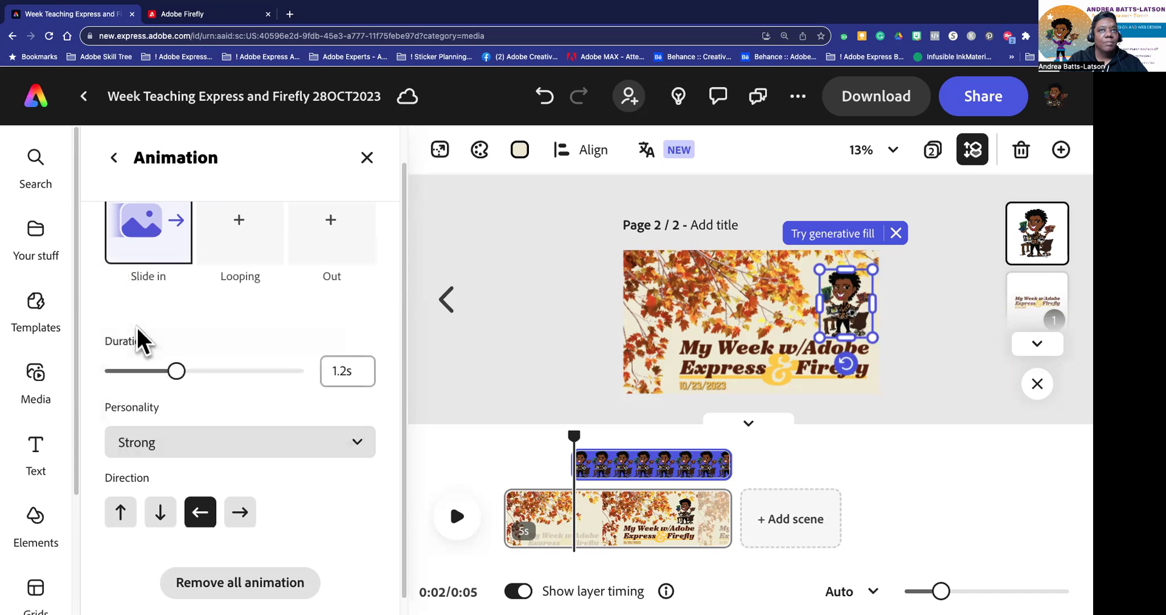
click(162, 447)
click(144, 367)
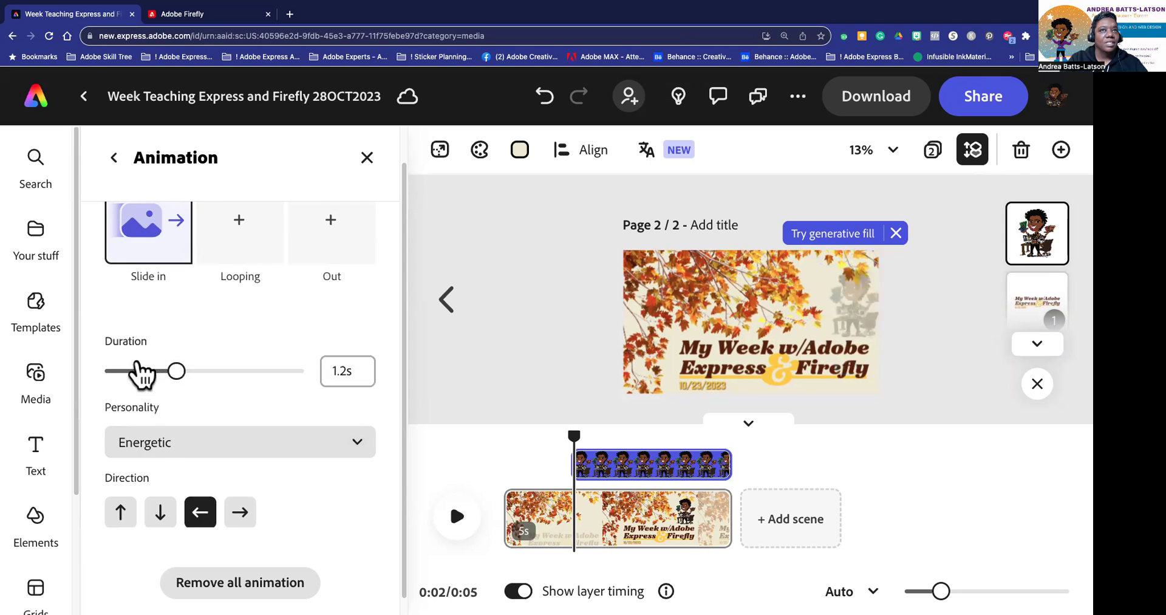
click(155, 432)
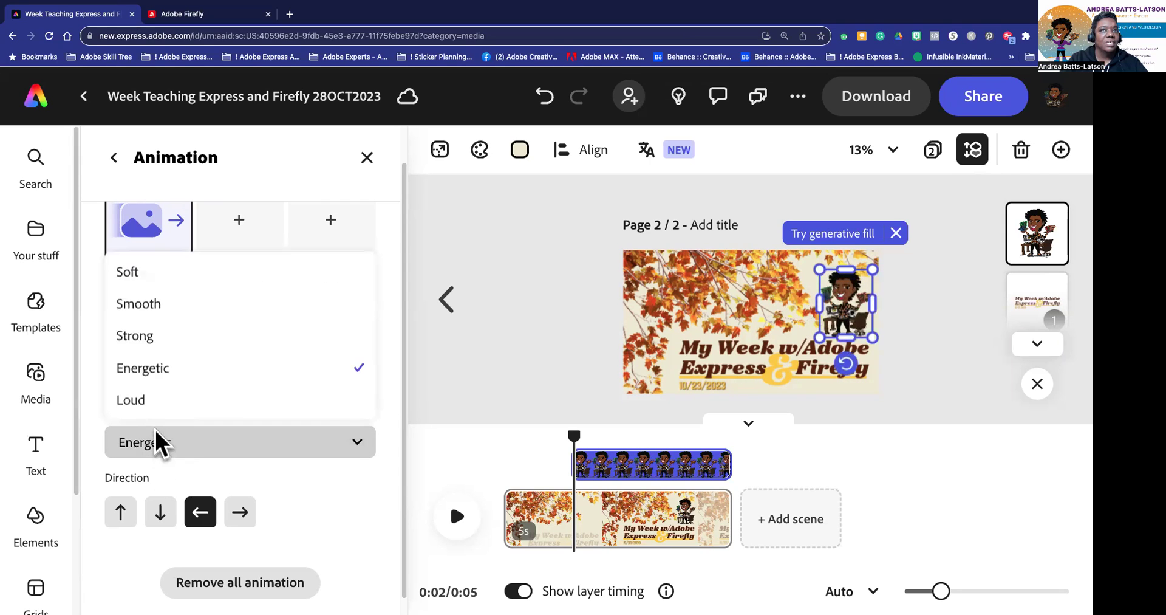
click(144, 378)
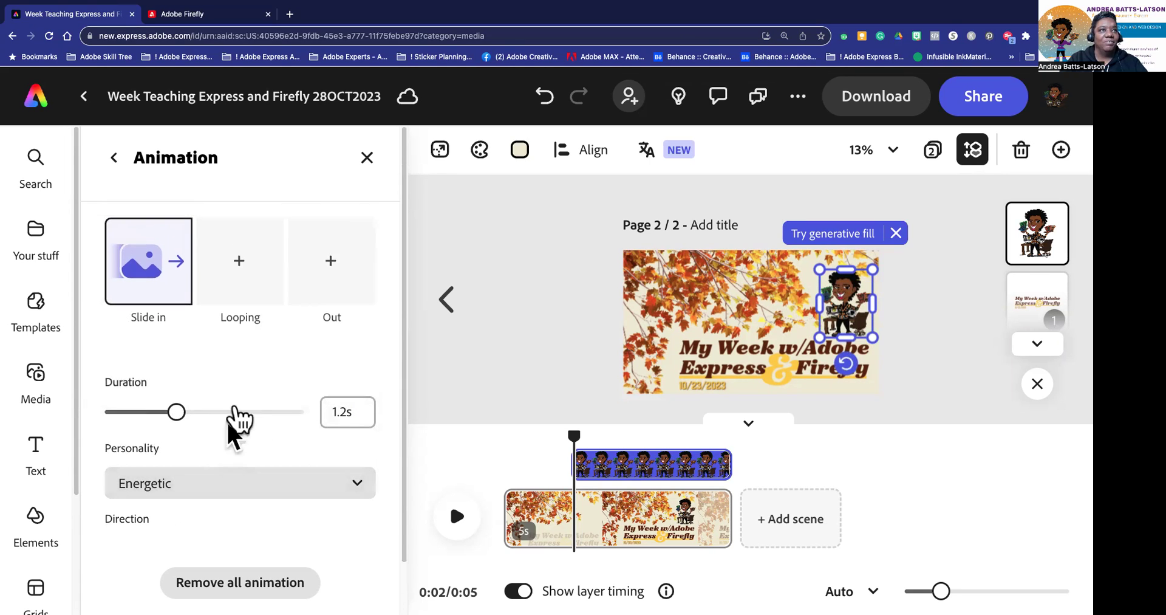
Step: Add a Breathe looping animation to the character image
click(238, 260)
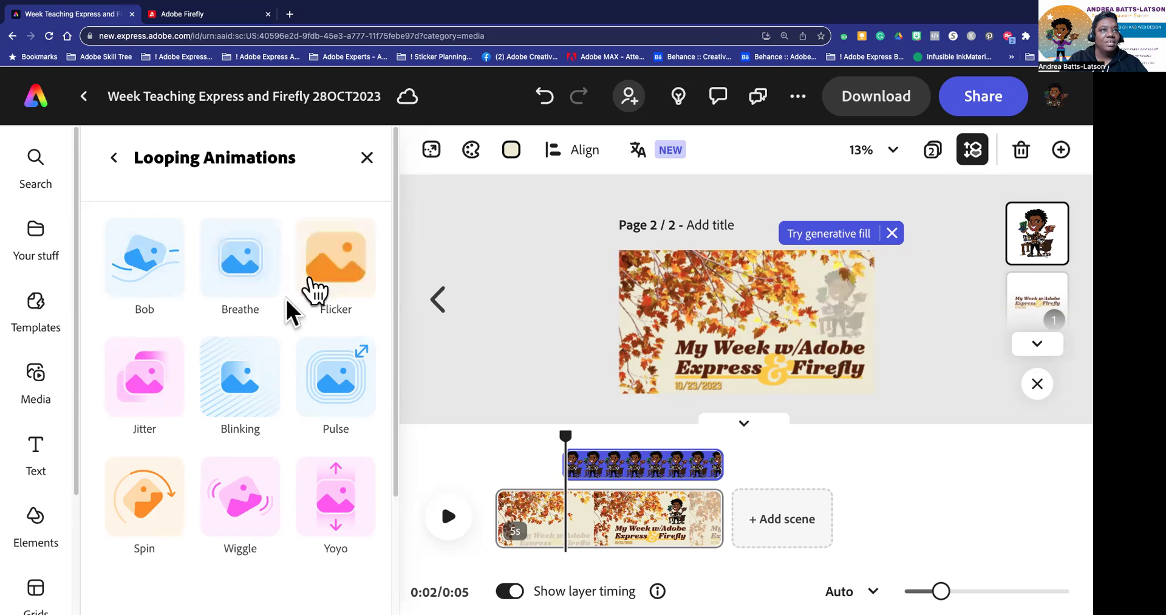
scroll(216, 380, down, 3)
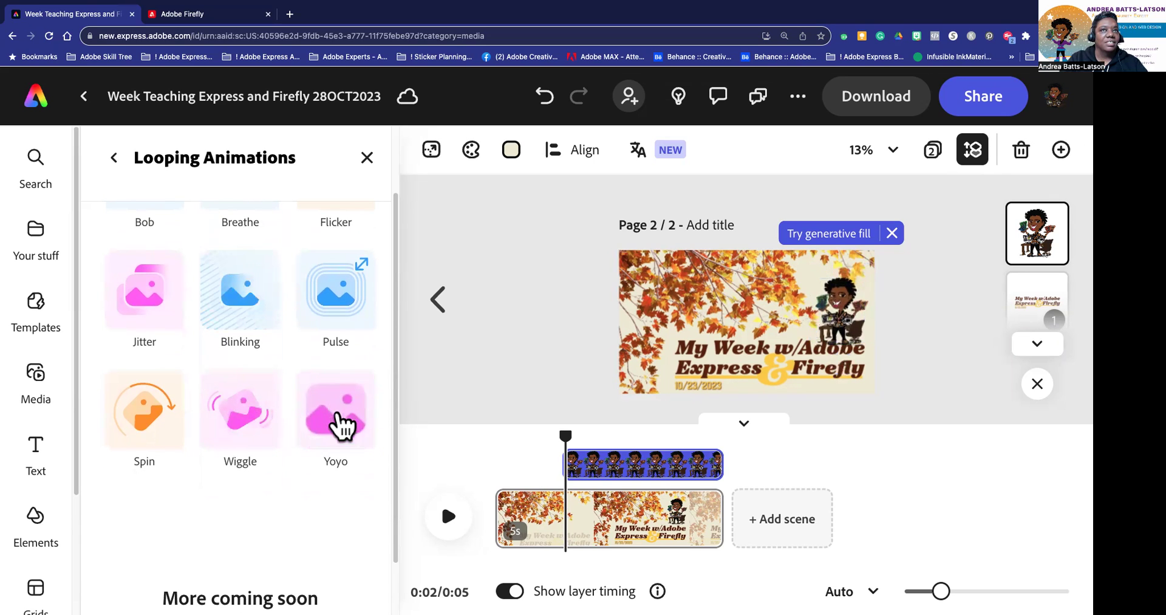
scroll(243, 346, up, 3)
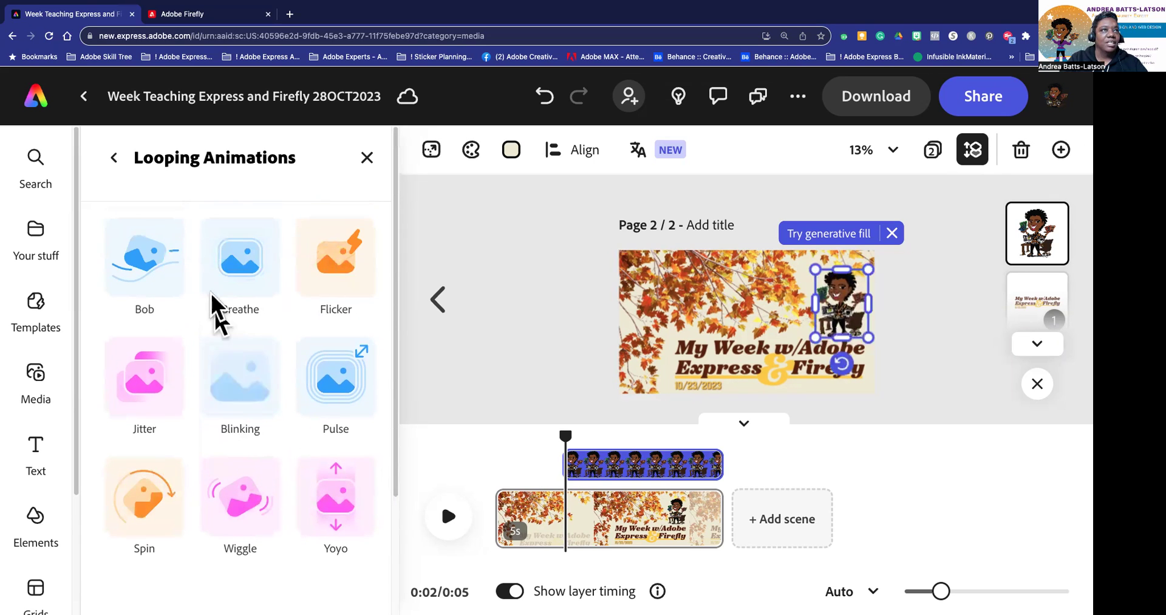
click(246, 270)
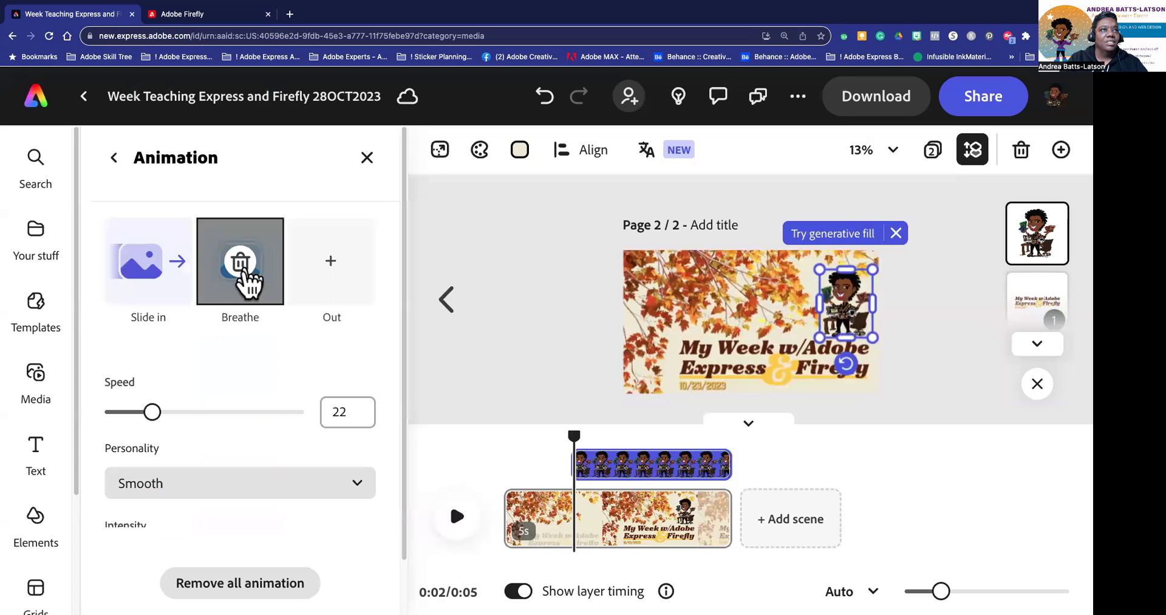
Step: Remove the Breathe looping animation from the character image and apply Breathe again
mouse_move(208, 291)
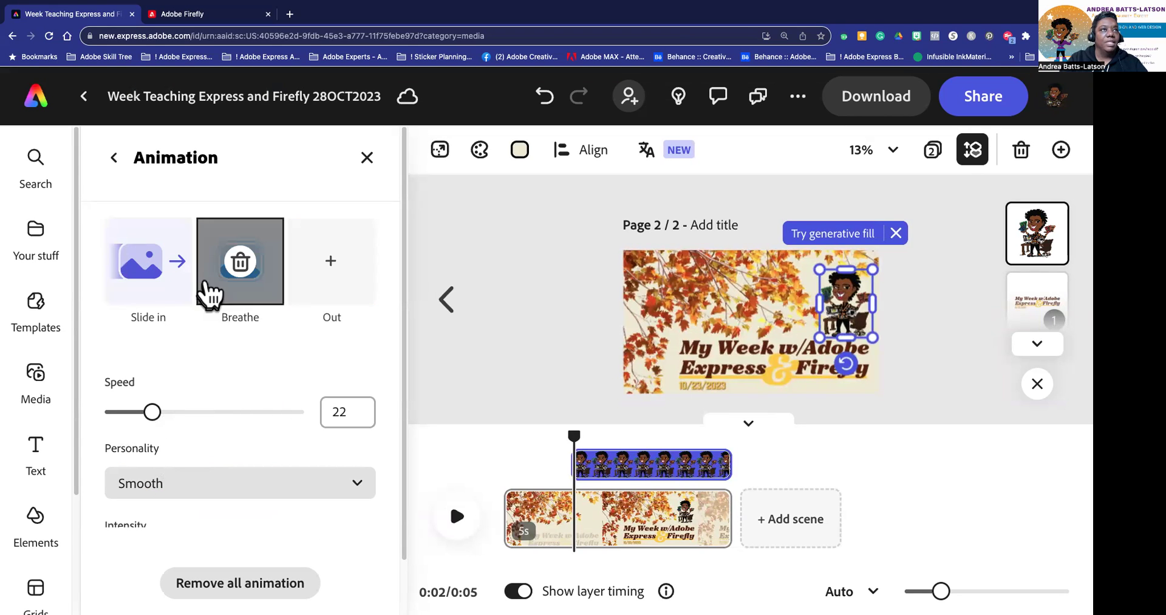
click(240, 258)
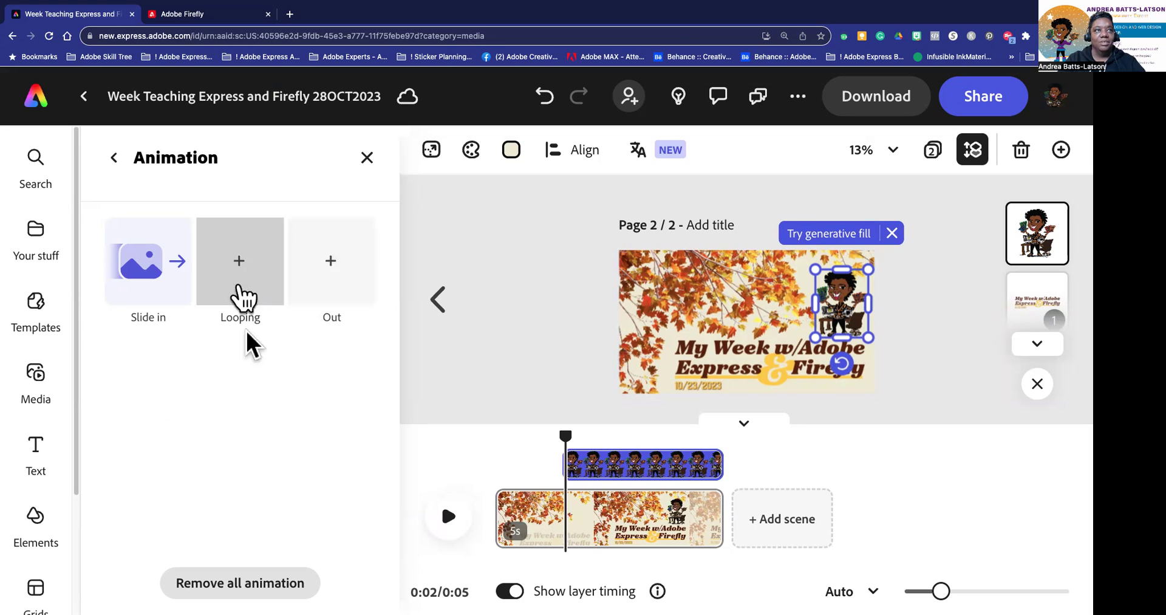
click(240, 268)
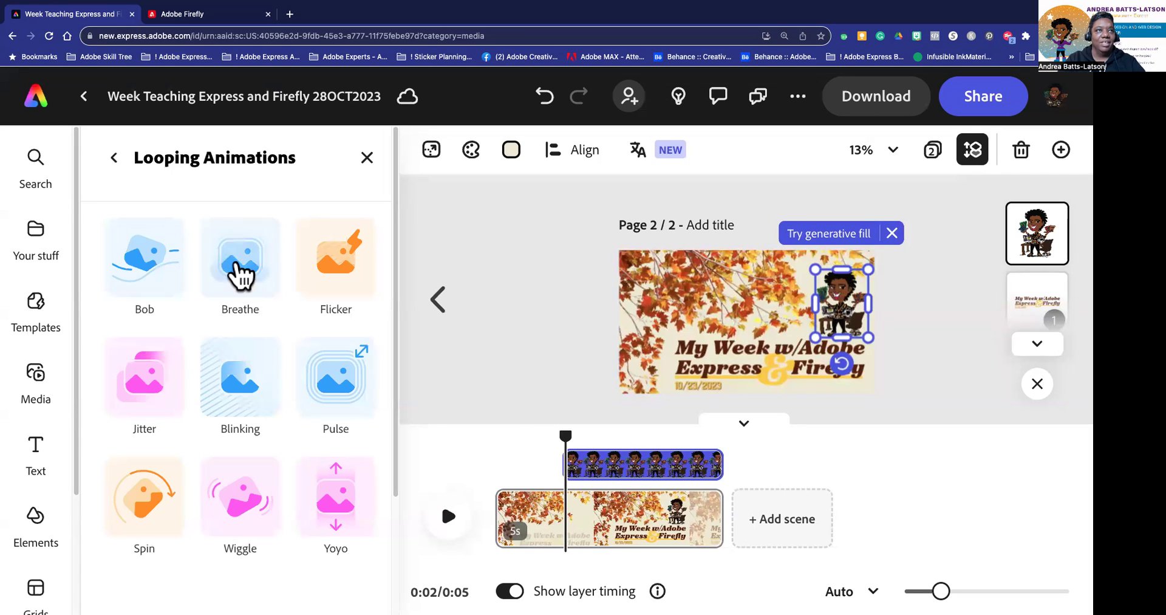
click(234, 280)
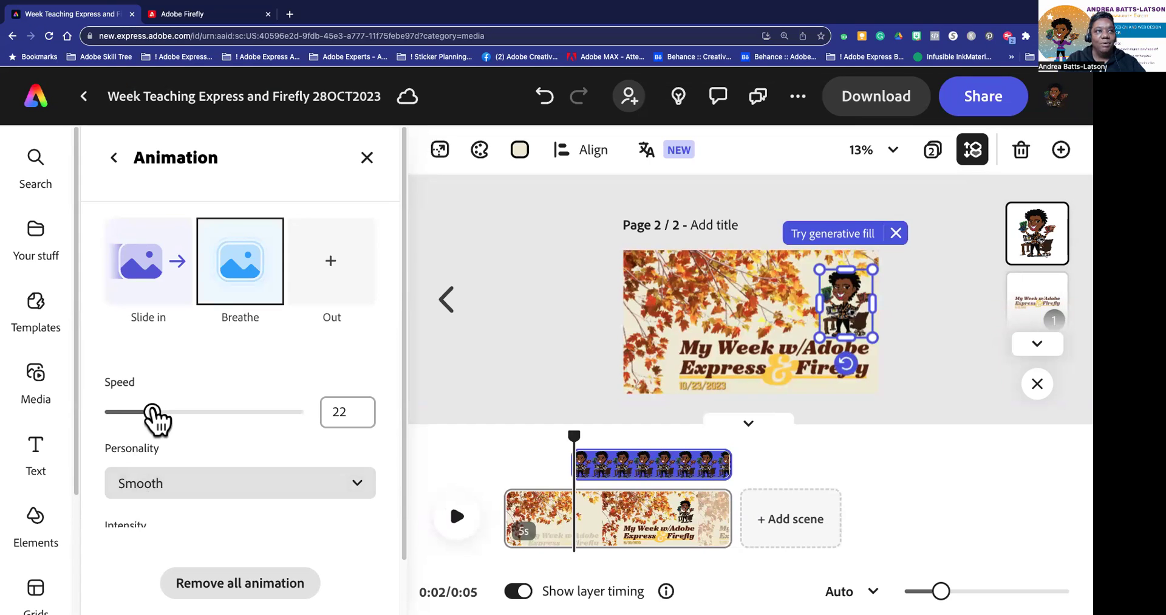
Step: Set the character's Breathe animation to speed 20, Smooth personality and intensity 24, after trying speed 90, Energetic and intensity 100
drag(154, 416, 284, 419)
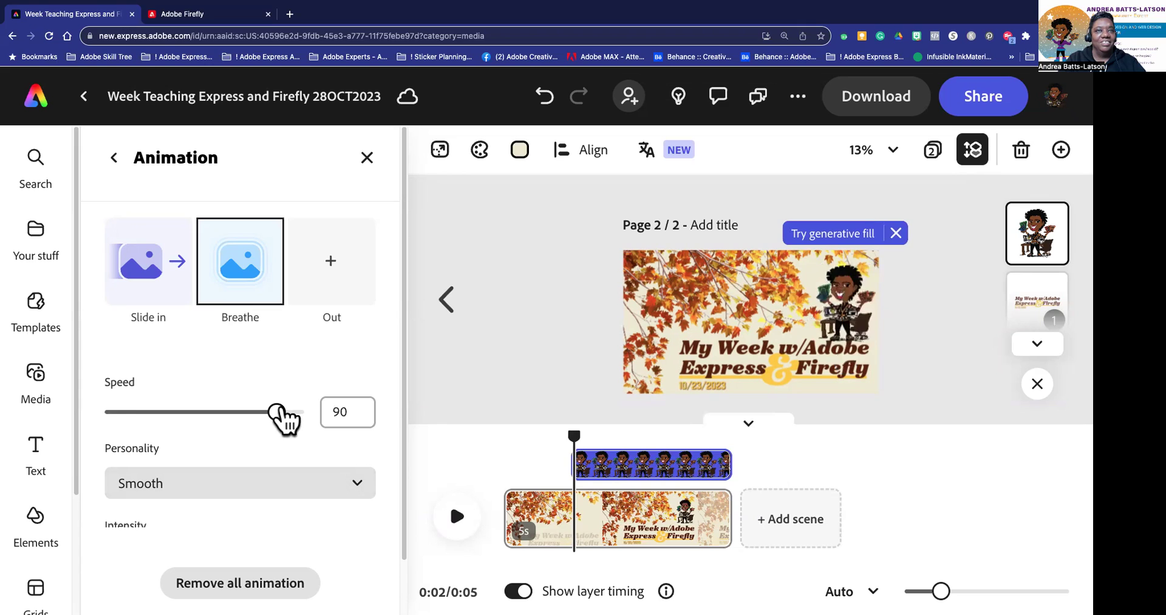
drag(283, 418, 169, 419)
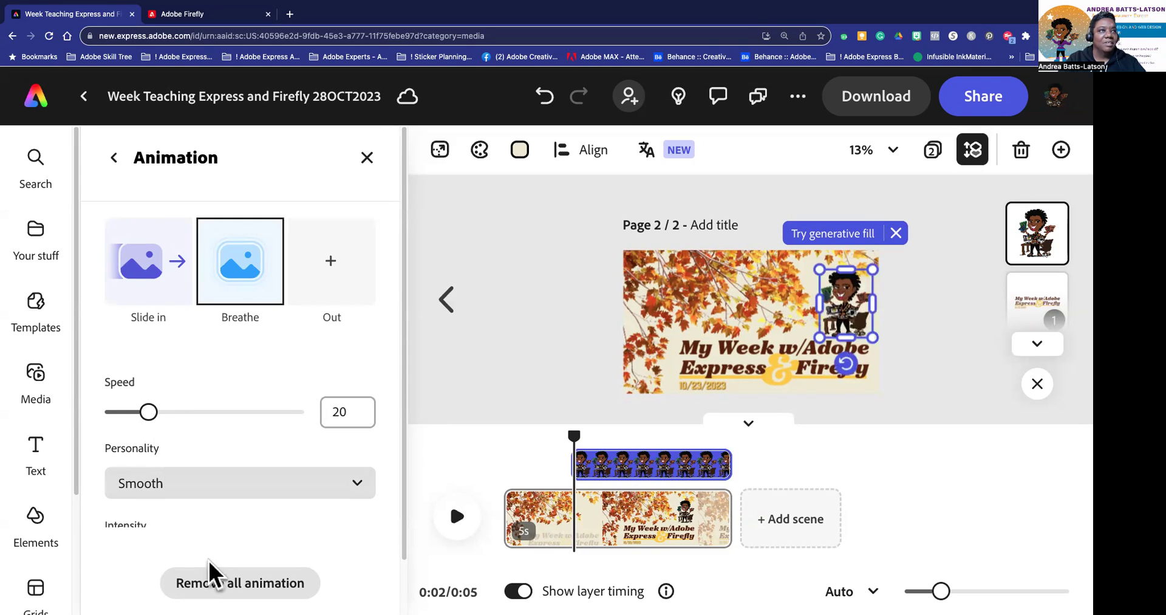
scroll(186, 468, down, 2)
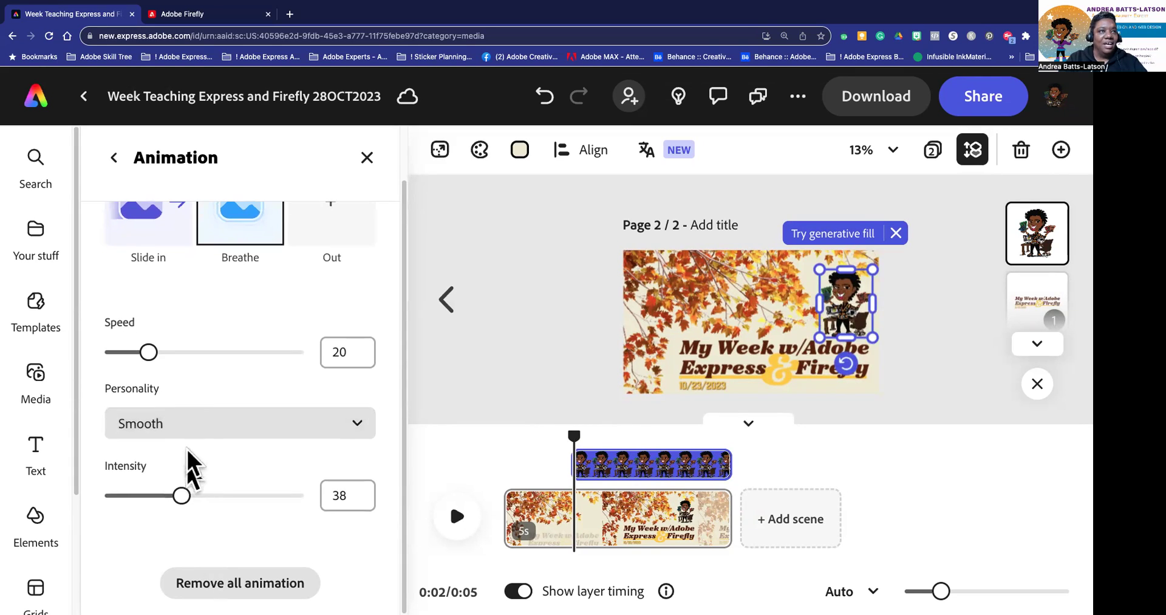
click(215, 432)
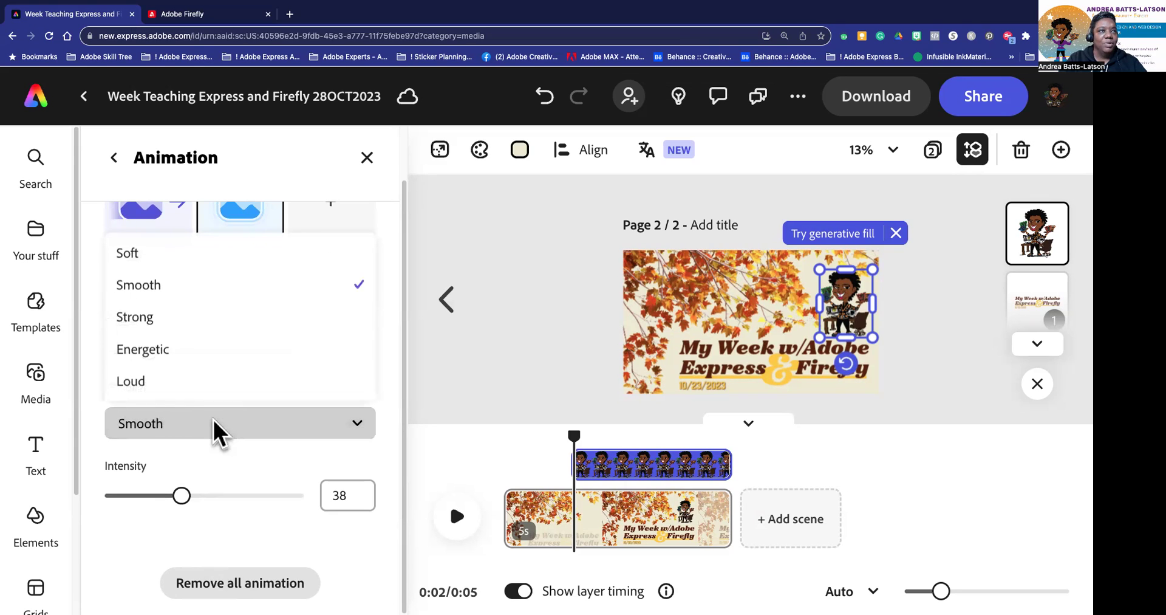
click(167, 351)
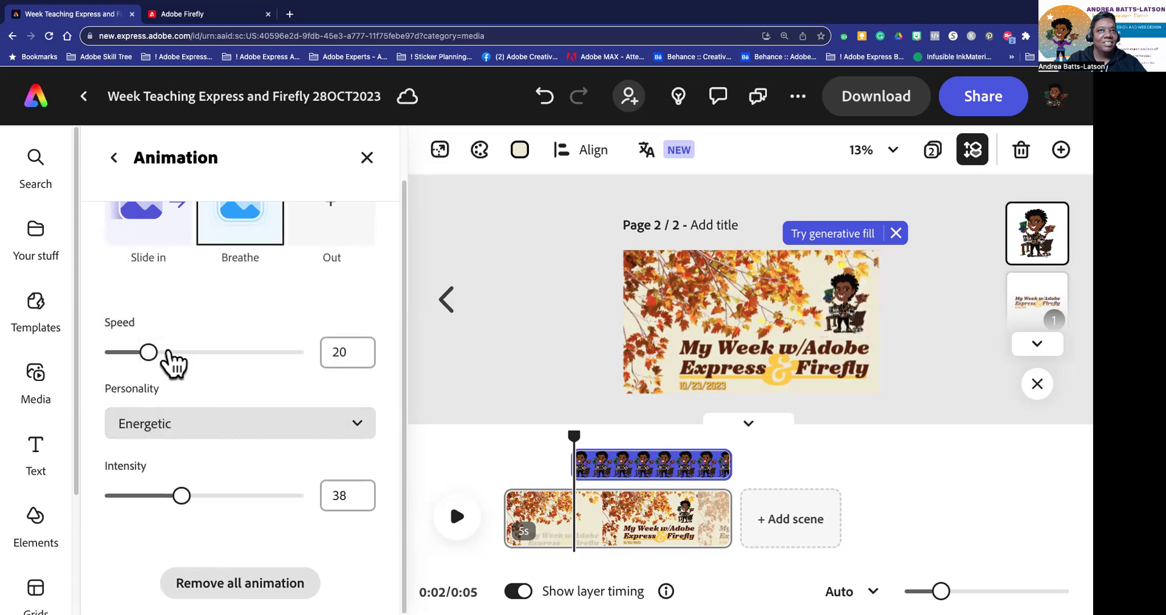
click(177, 428)
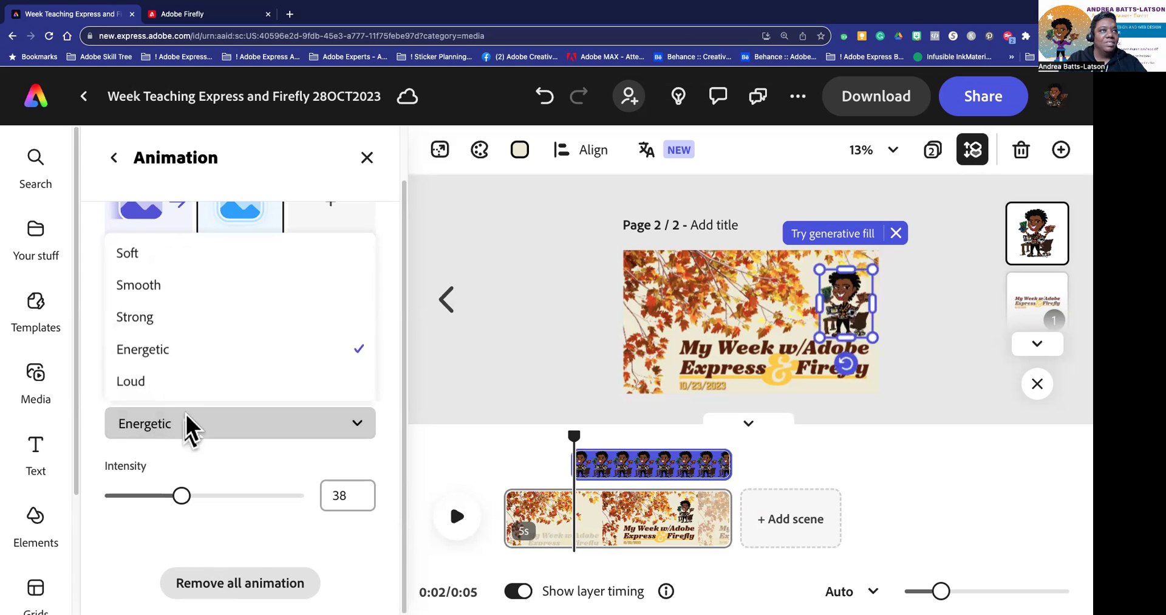
click(151, 285)
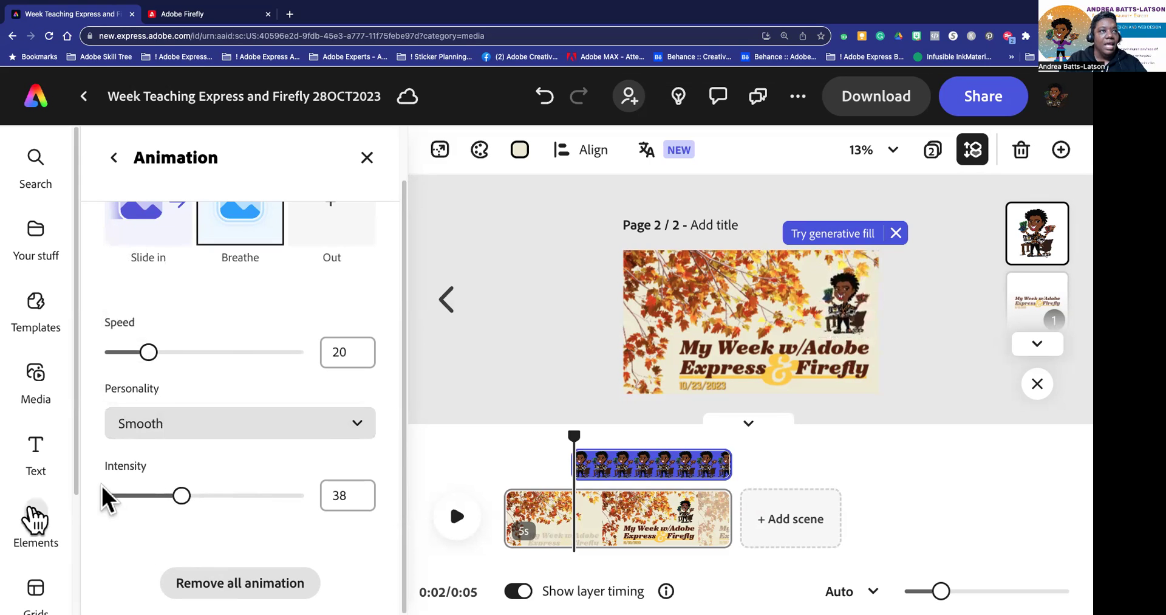
drag(182, 496, 311, 488)
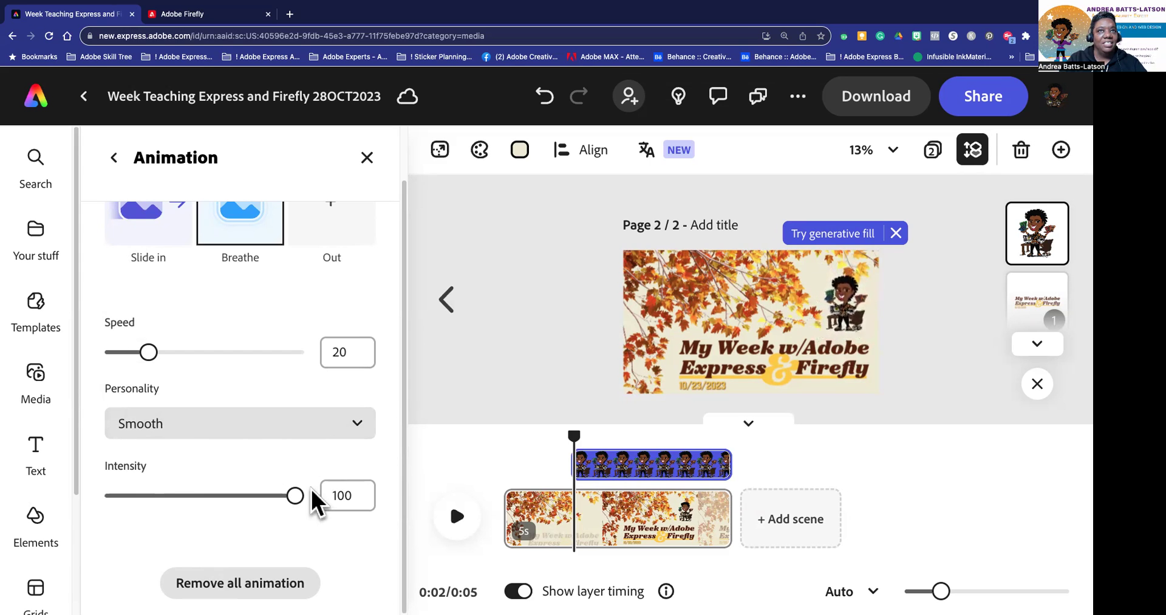
drag(298, 495, 157, 499)
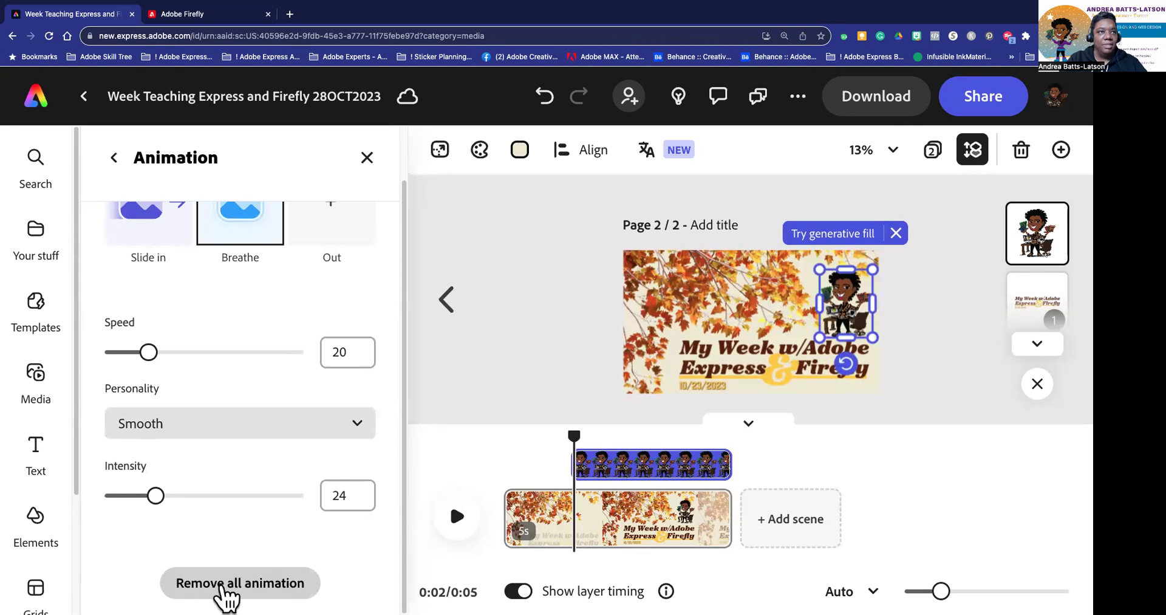
Step: Add a Fade out animation to the character image and play the scene from its start
click(338, 223)
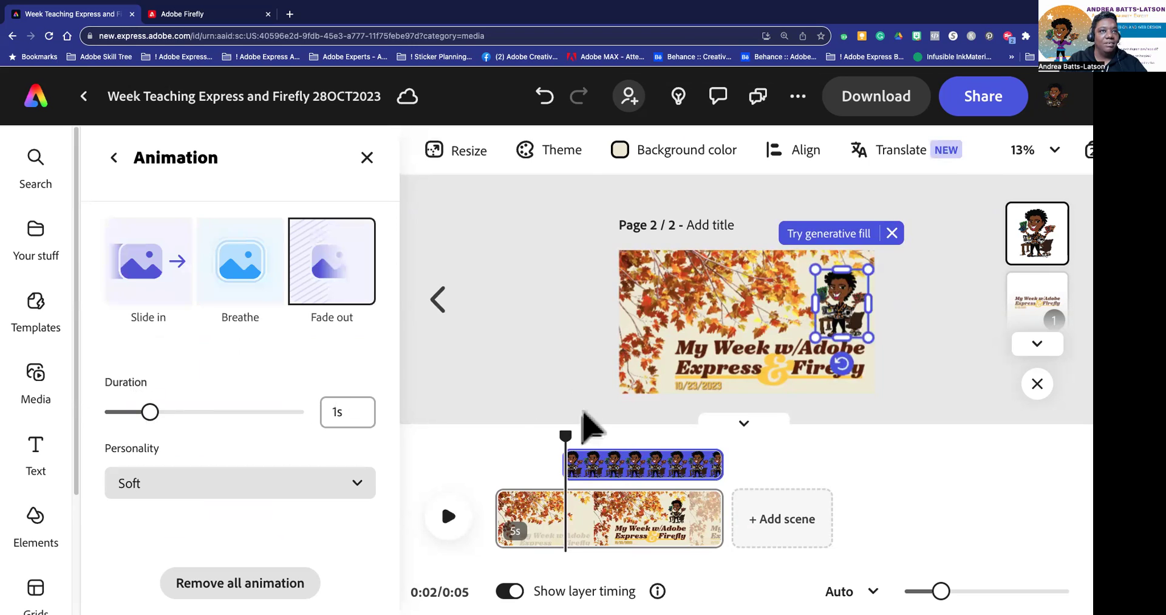
drag(564, 437, 437, 460)
click(438, 526)
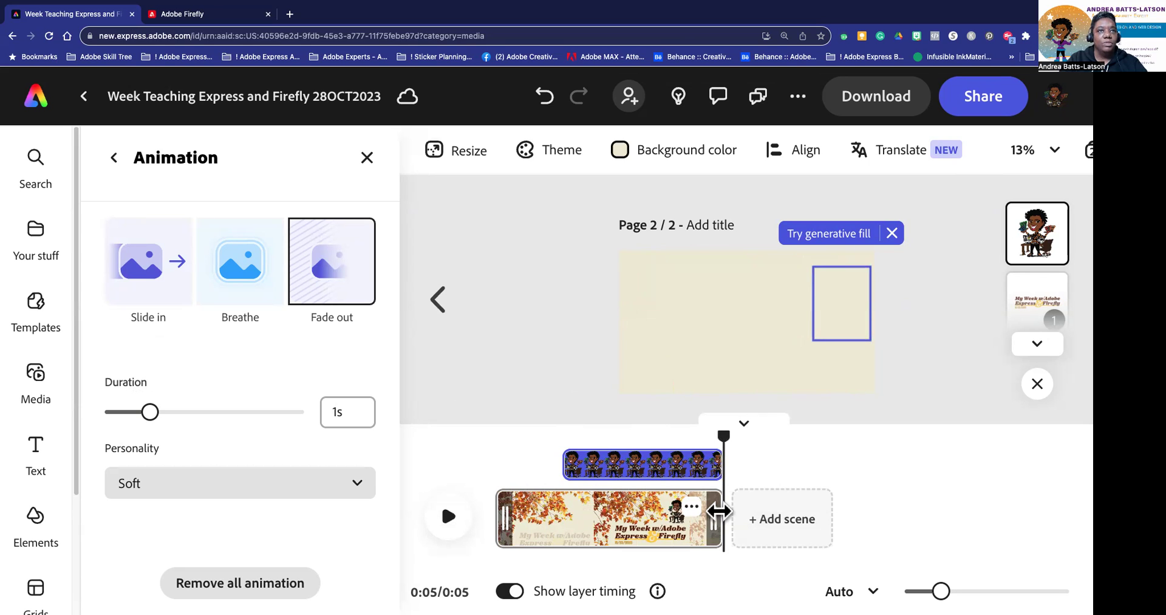
Step: Shorten the scene to 3.5 s by trimming its end, and play it from the start
drag(720, 428, 649, 438)
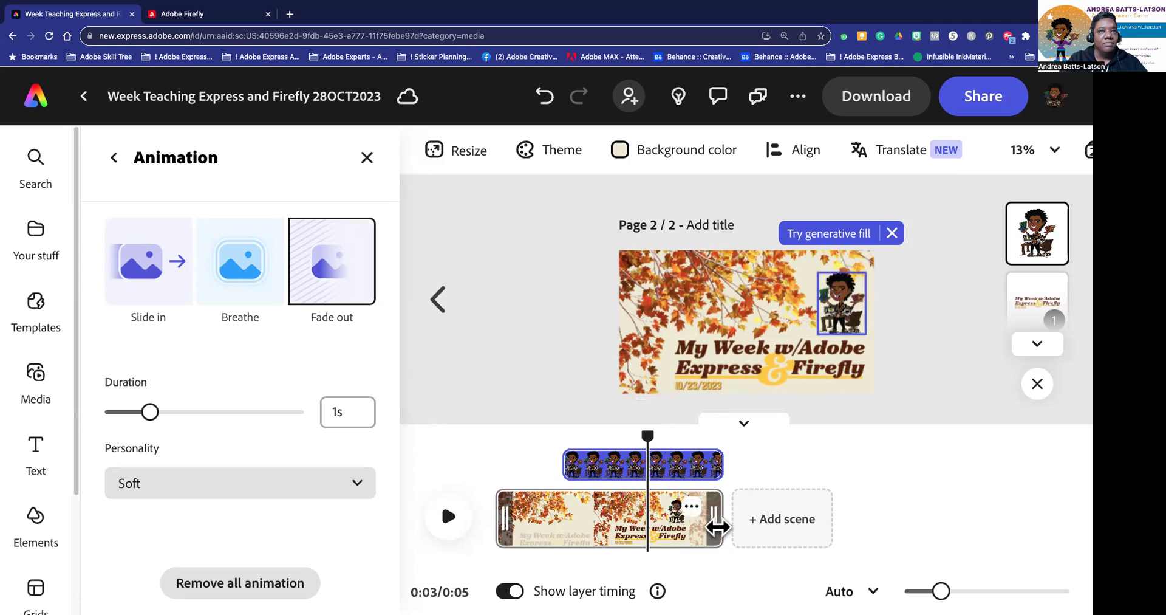
drag(717, 524, 652, 521)
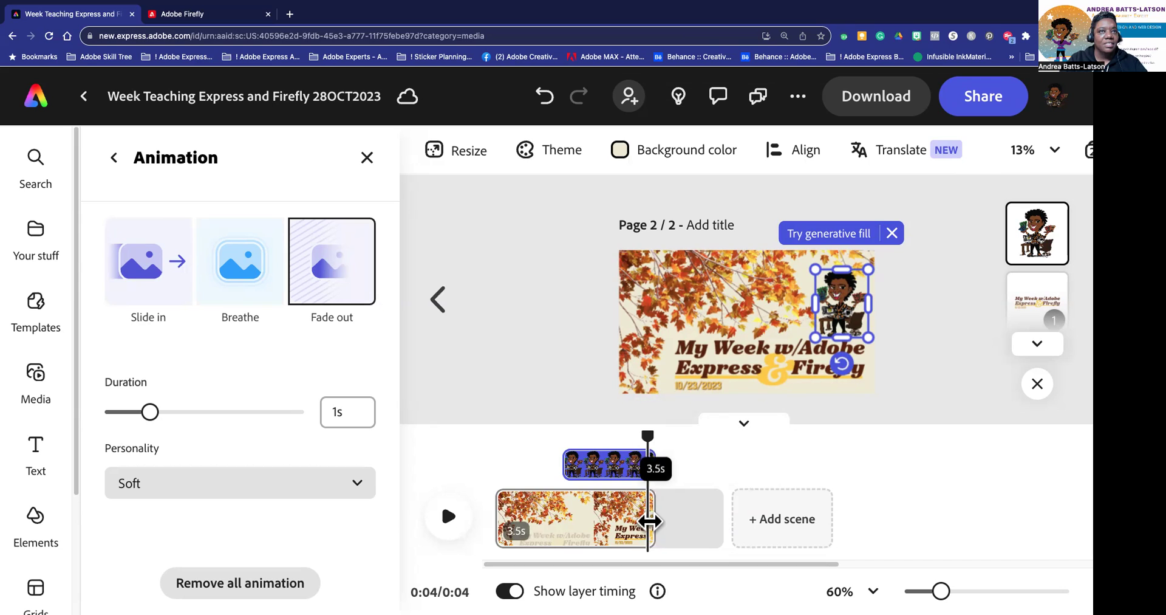
drag(650, 520, 649, 520)
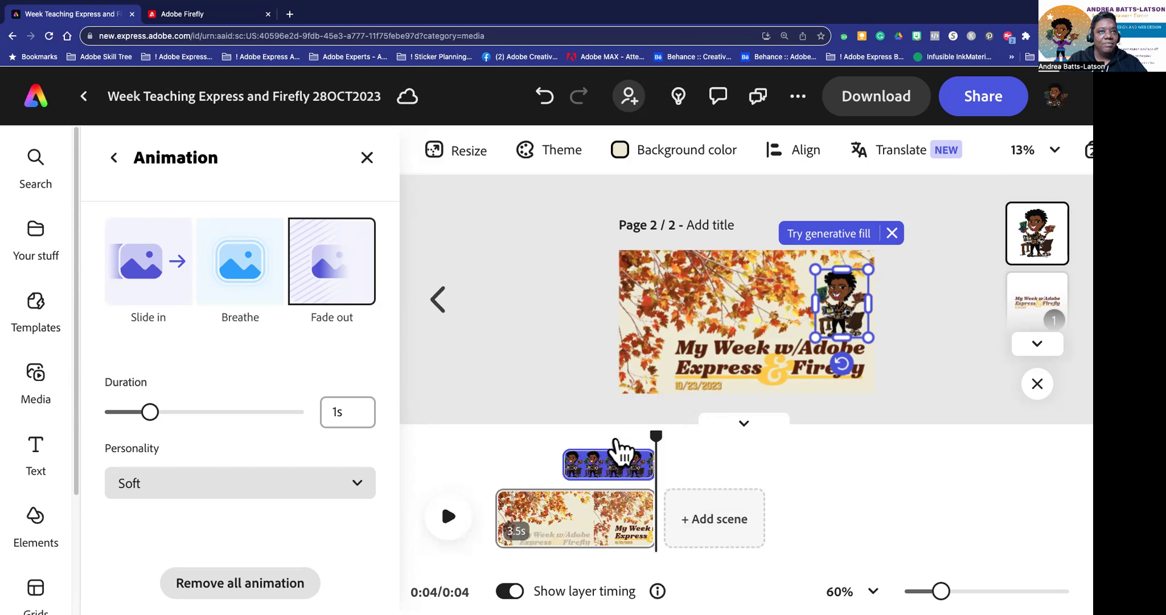
drag(654, 433, 486, 447)
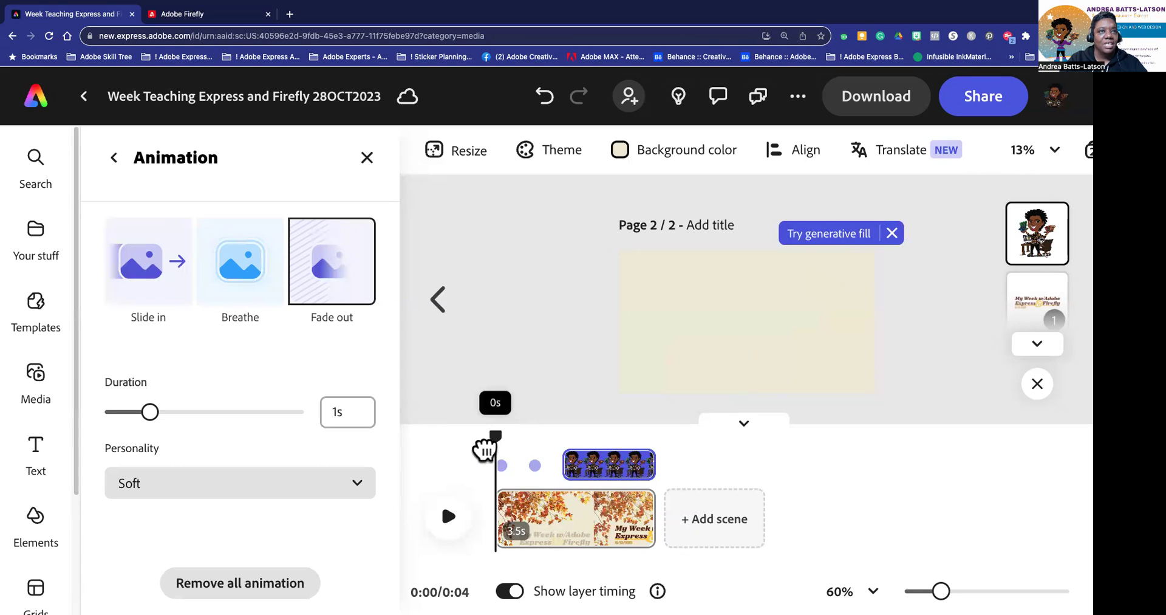
click(450, 526)
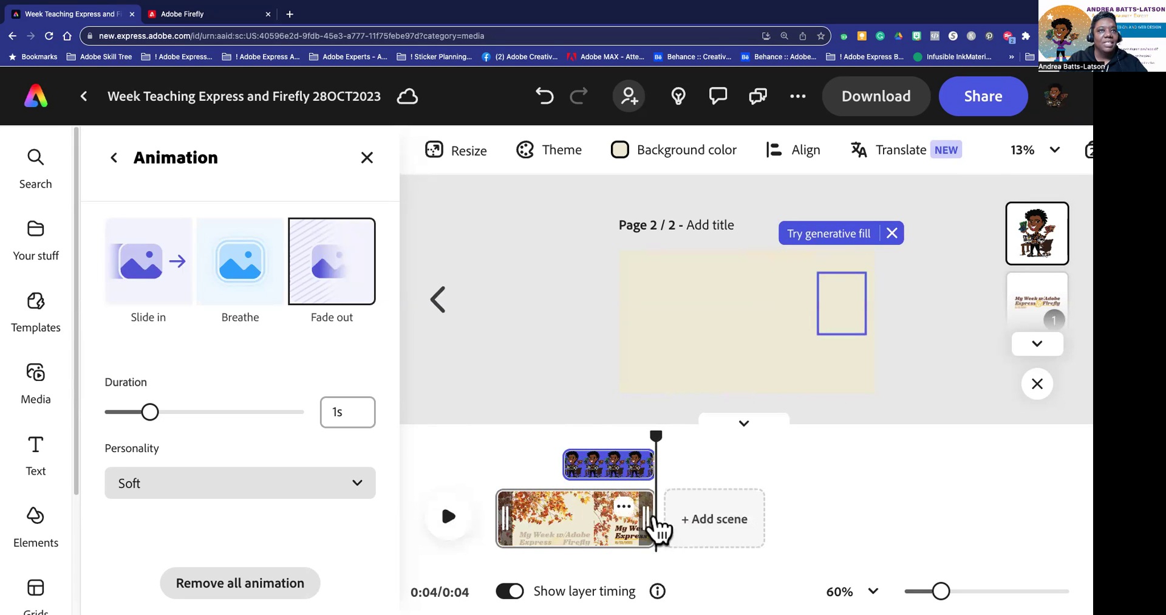
Step: Extend the end of the scene to 4 s and replay it from the start
drag(654, 517, 676, 513)
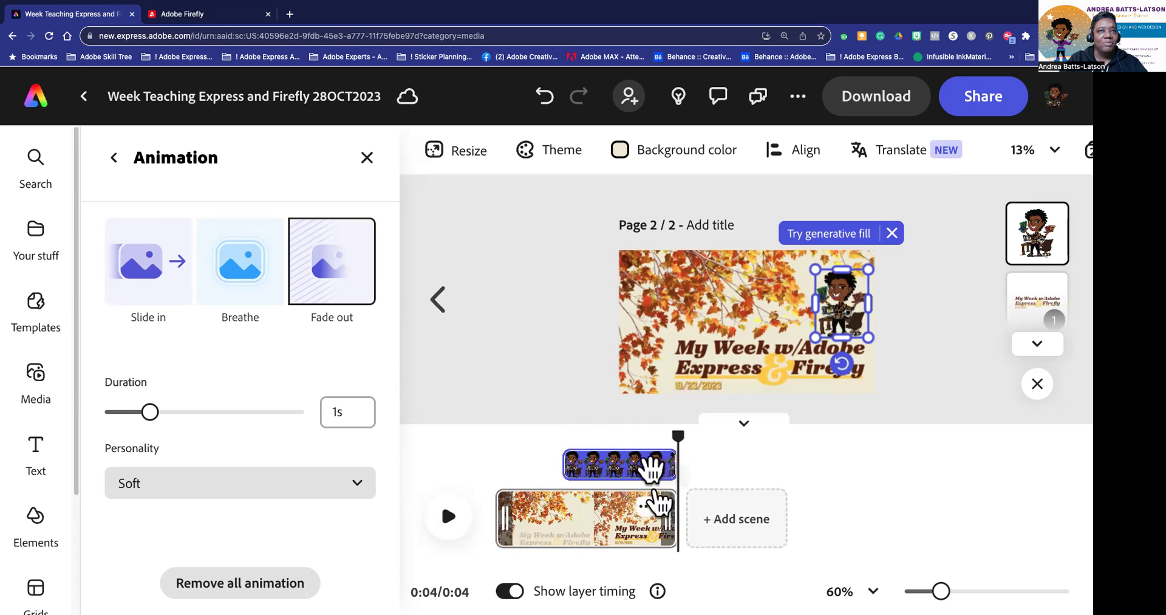
drag(676, 429, 468, 435)
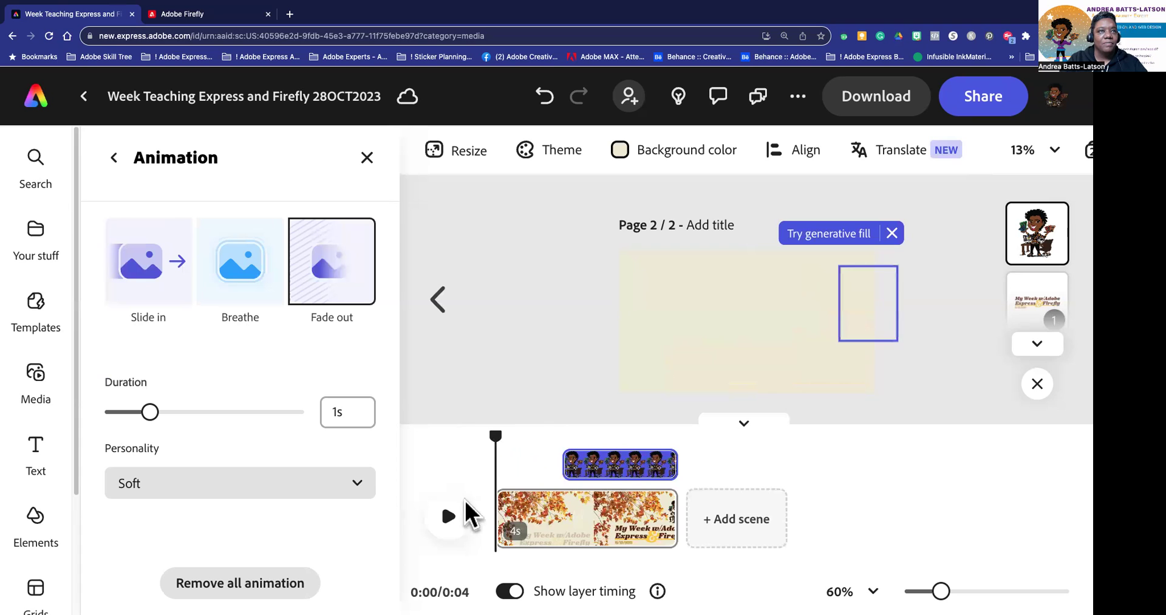
click(456, 515)
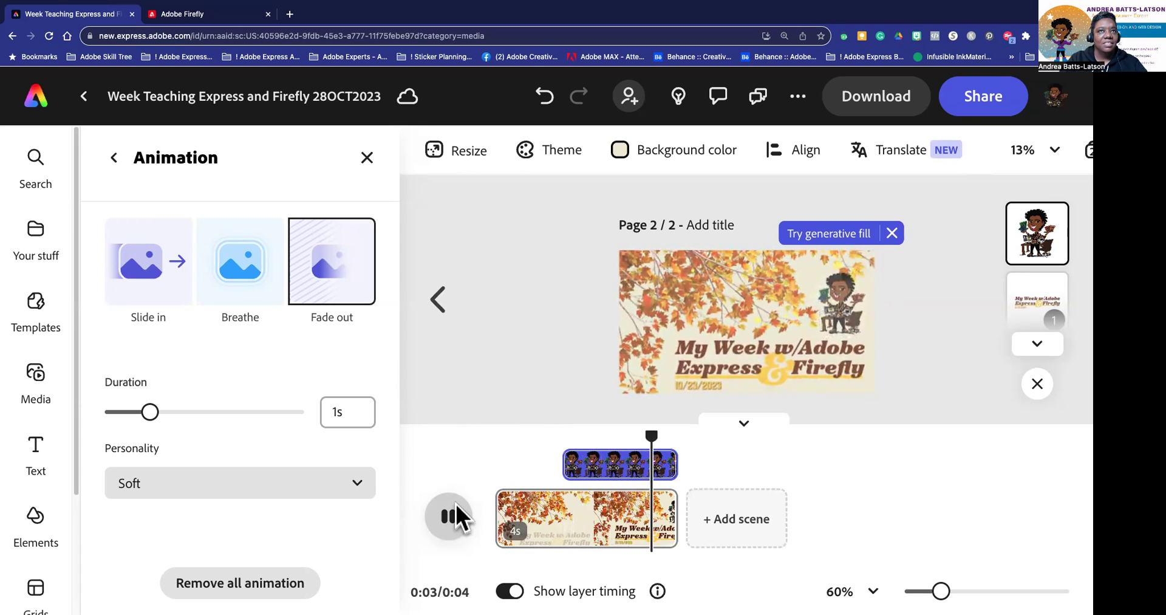
Step: Lengthen the scene to 4.5 s and check the animation by playing it from the beginning
mouse_move(673, 506)
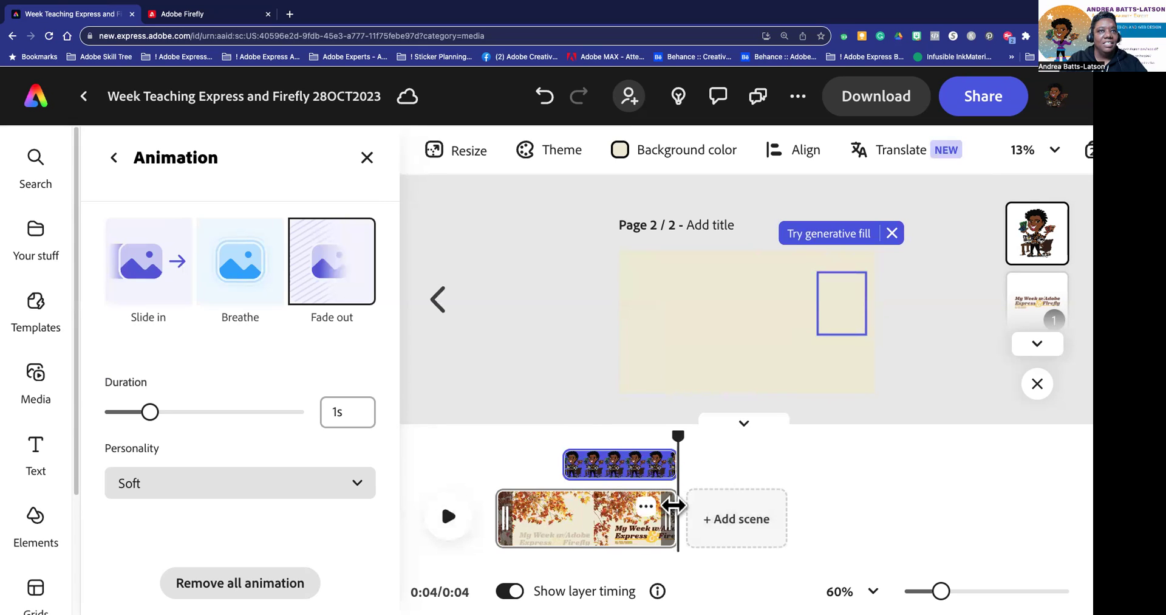
drag(673, 505, 697, 504)
drag(692, 432, 460, 455)
click(450, 516)
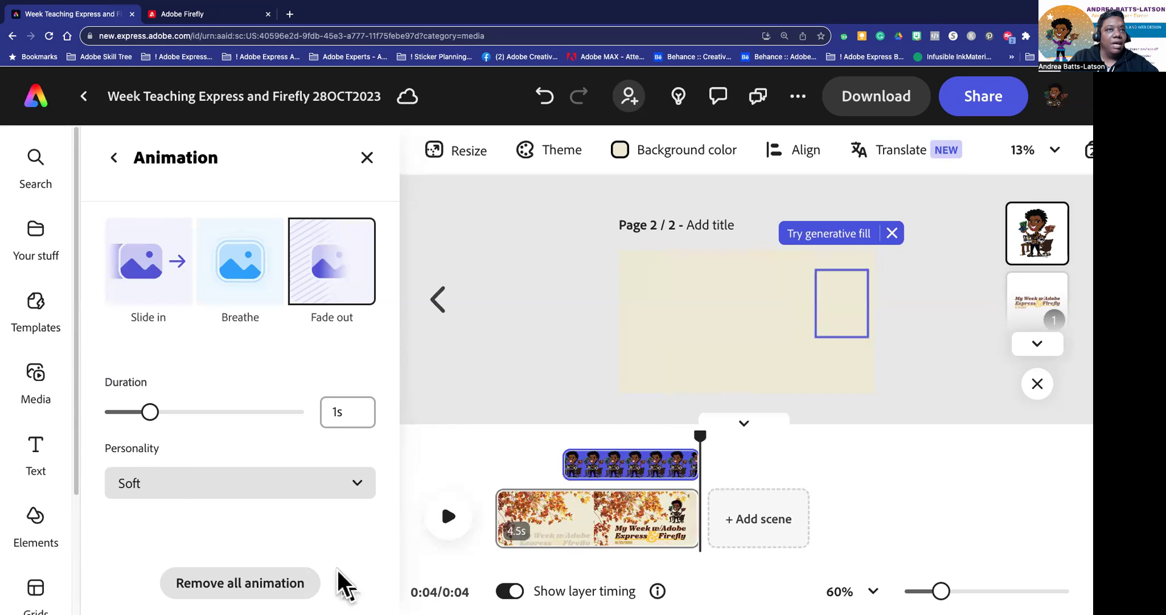
Step: Close the animation settings and look through the photo, video and audio media libraries
click(367, 158)
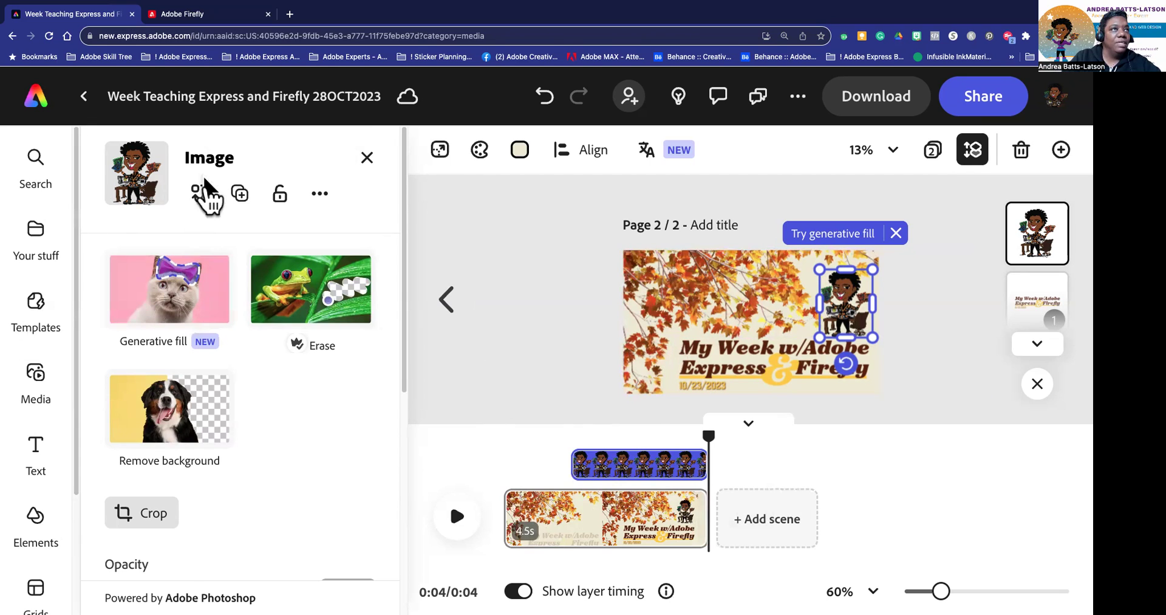
click(35, 374)
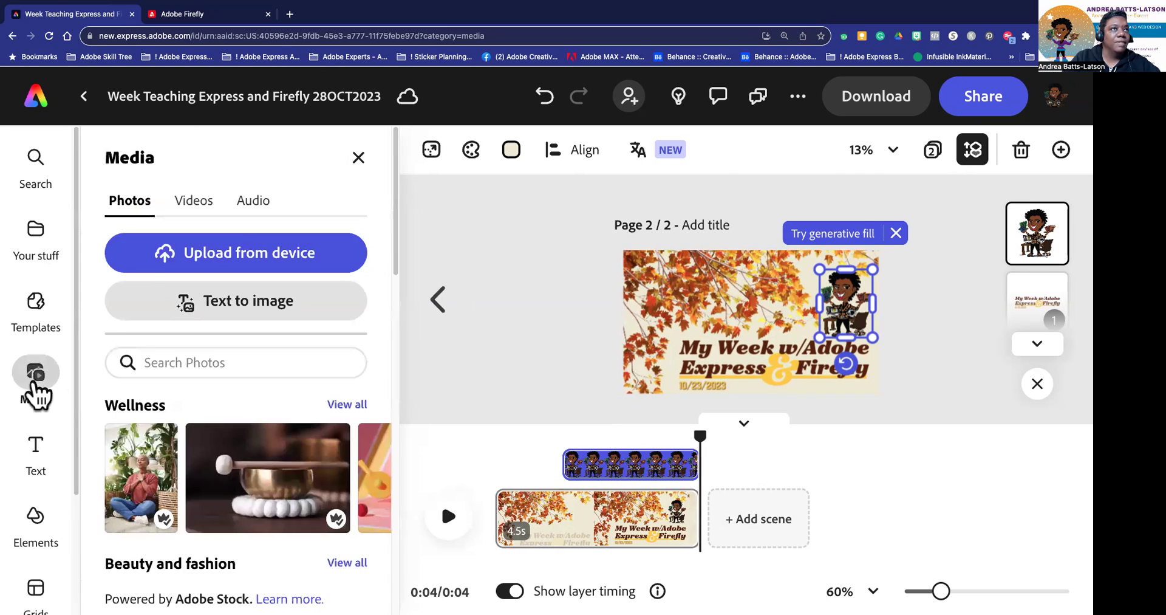
click(195, 201)
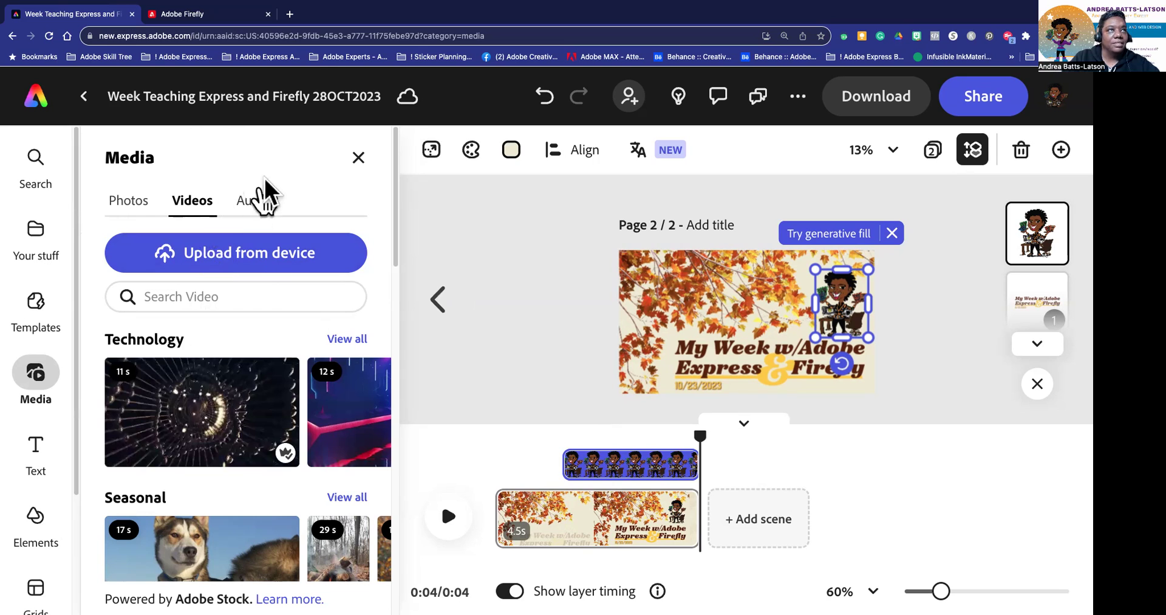
click(254, 207)
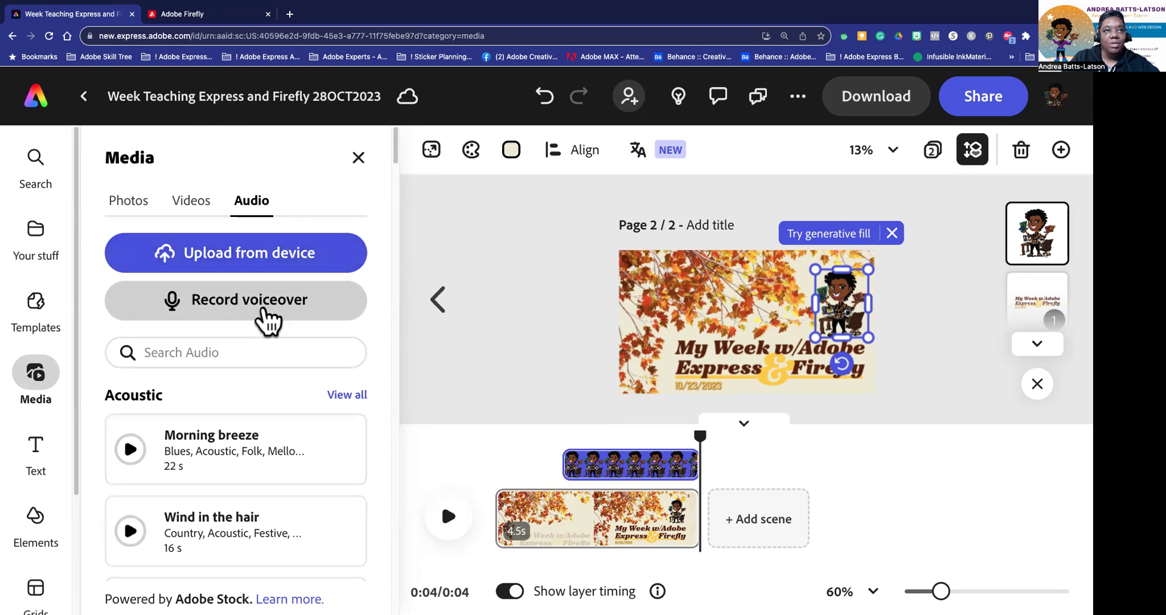
Step: Search the audio library for "happy" and preview the "Happy And Funny Kid…" track
click(170, 351)
text(ha)
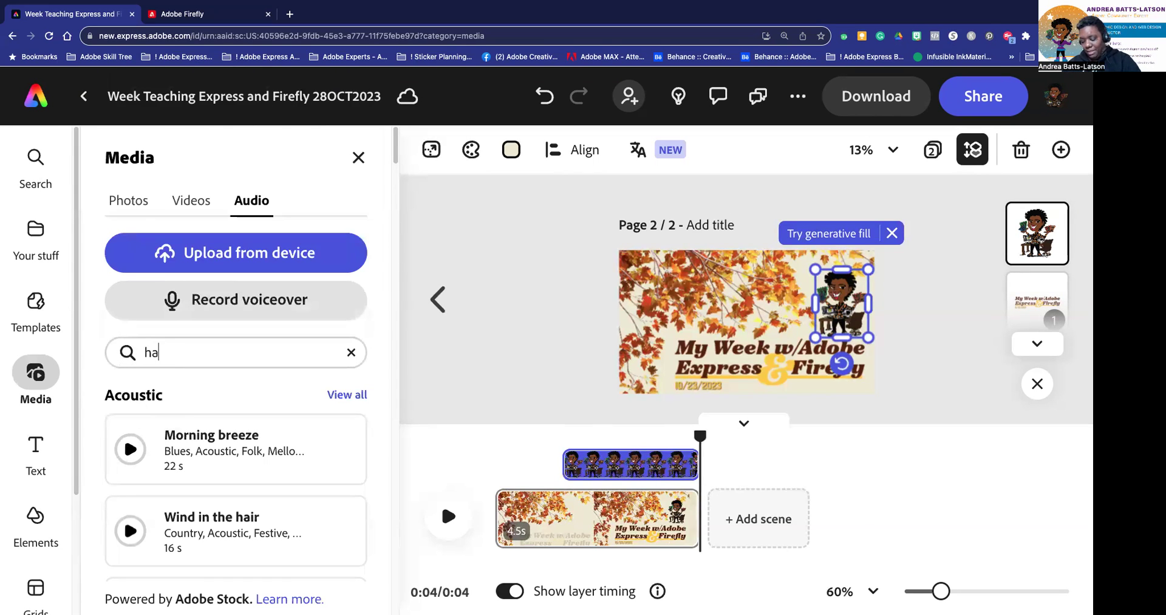
text(ppy)
key(Return)
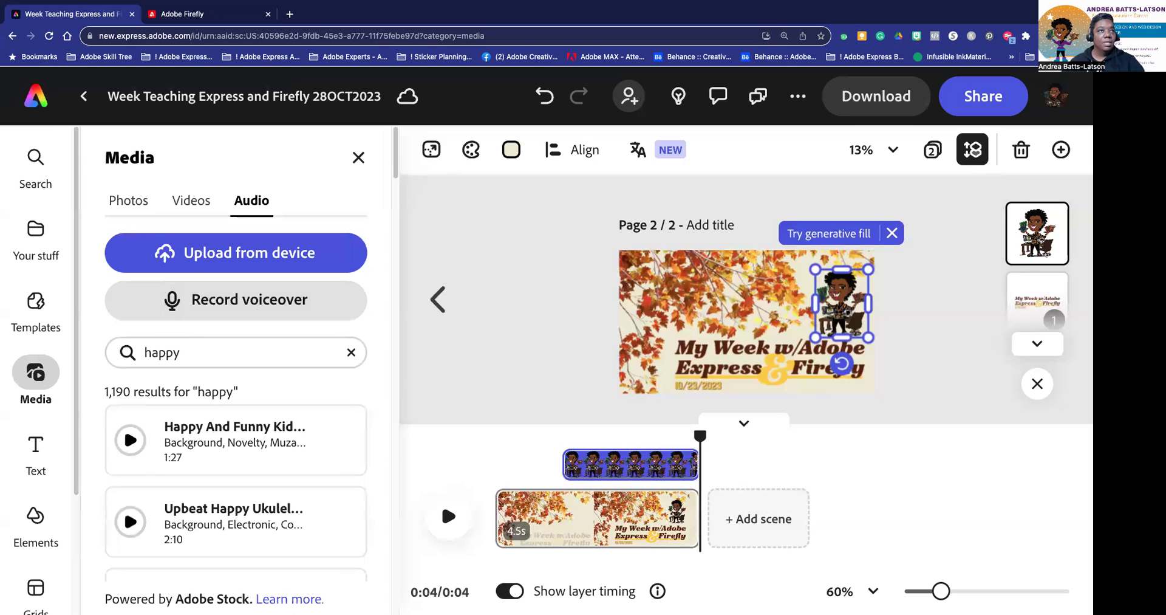
click(132, 442)
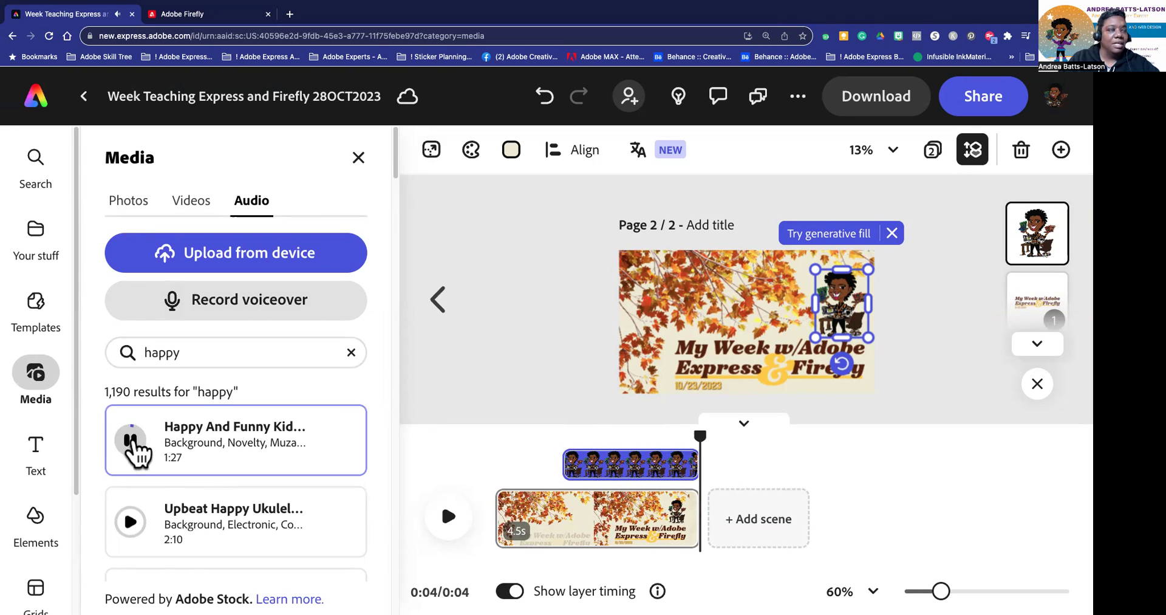
click(132, 437)
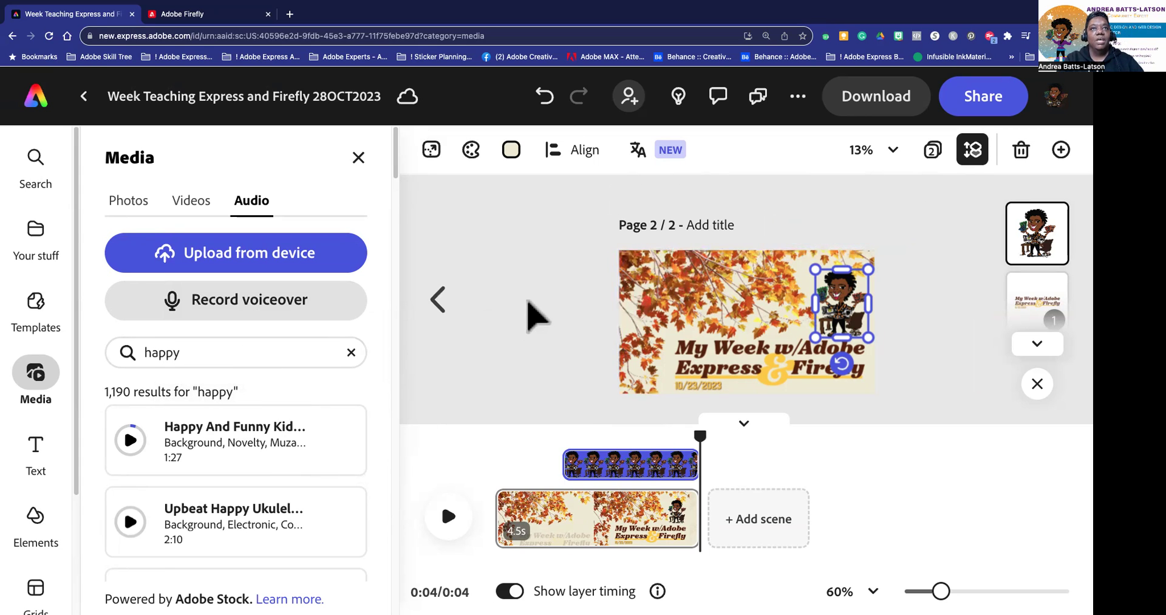
Step: Download only the selected banner page as an MP4 at 1080p (Original size)
click(746, 270)
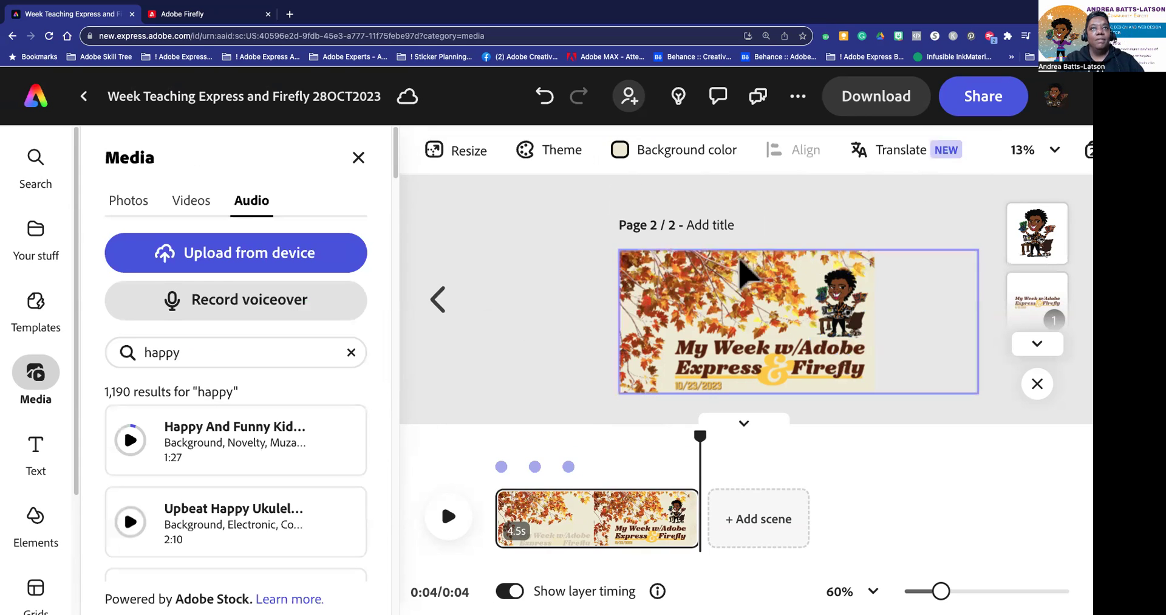
click(872, 95)
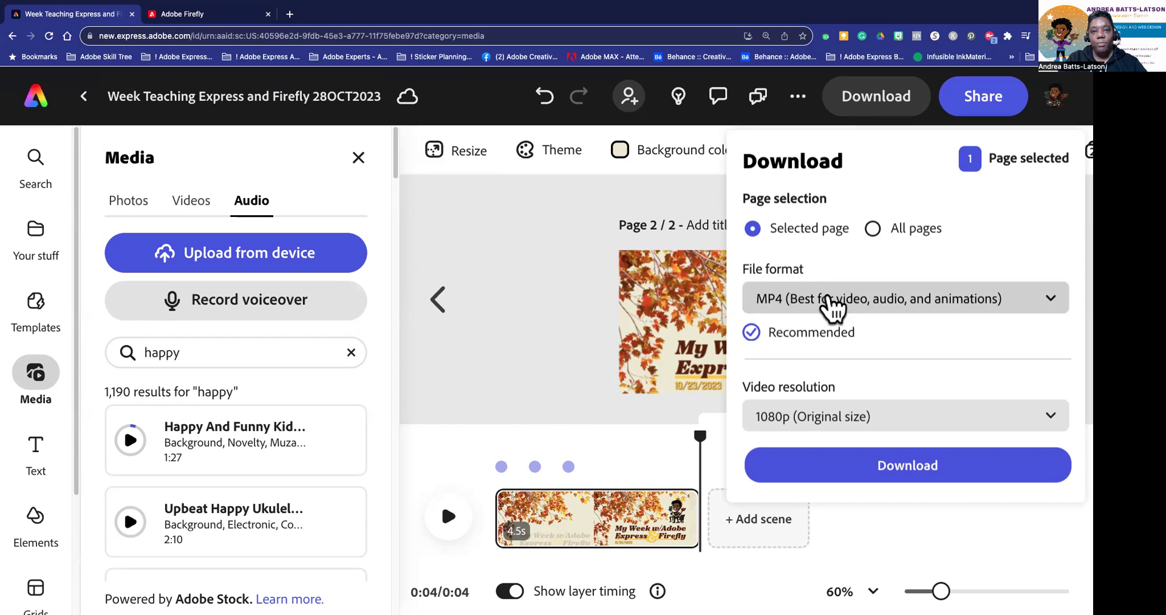
click(907, 467)
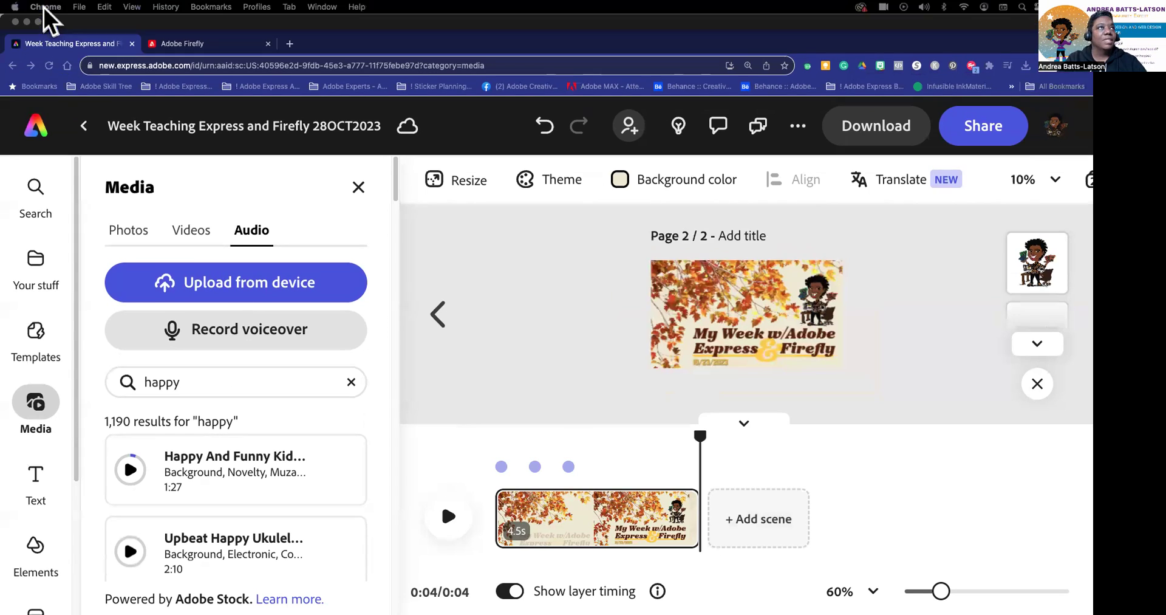
Step: Switch to Finder, open the newly downloaded "Week Teaching Express and Firefly 28OCT2023" video from Downloads in QuickTime Player, and fit its window on the screen
mouse_move(41, 17)
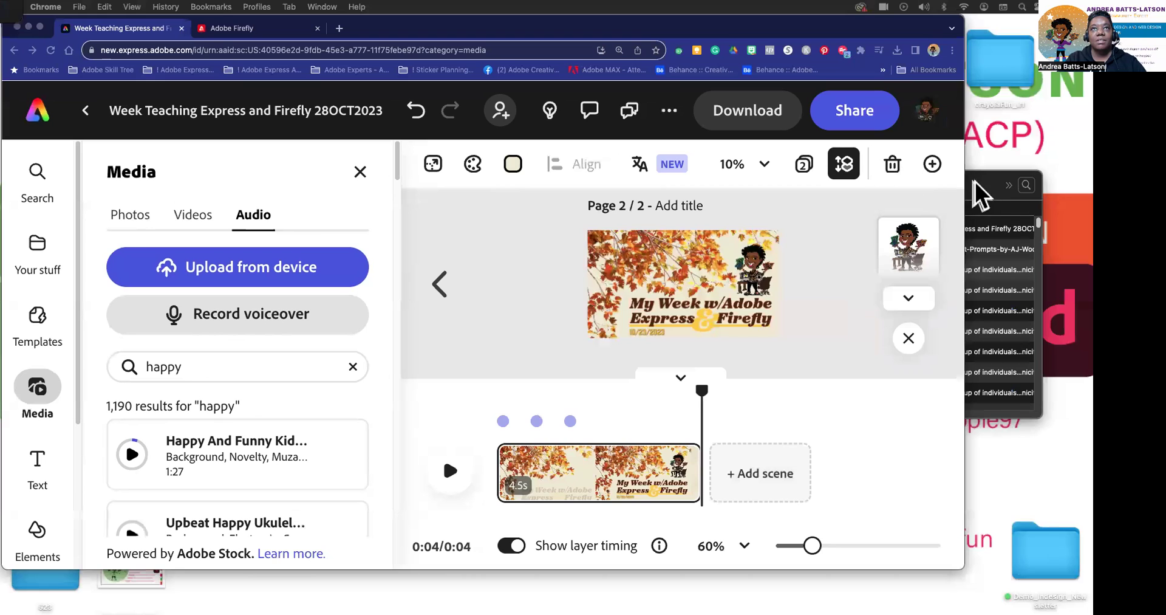
click(979, 195)
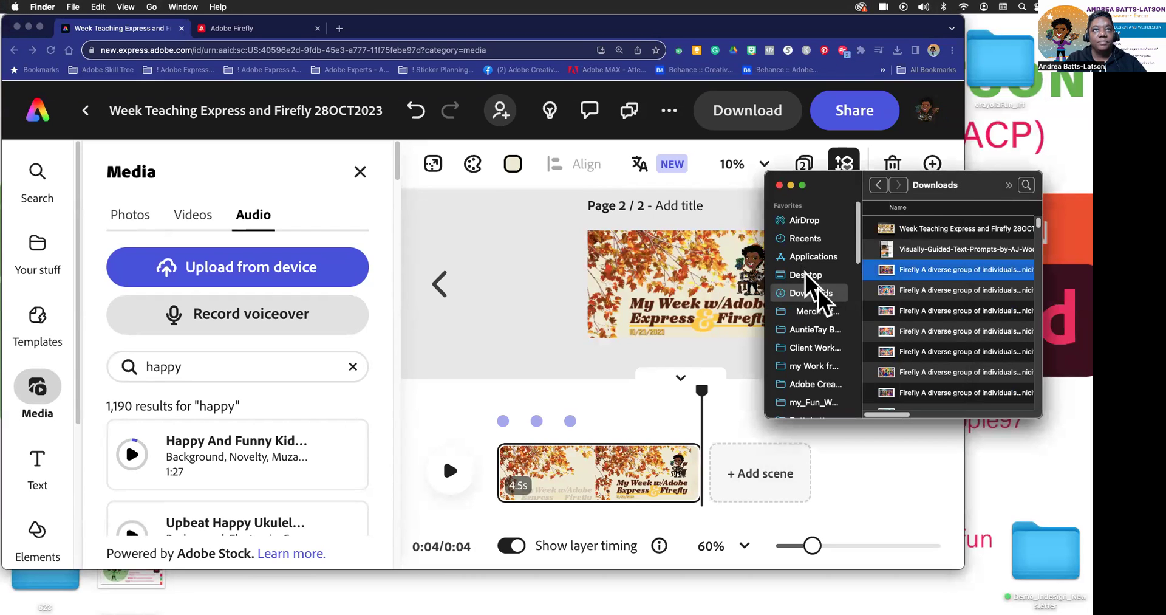
drag(992, 194, 955, 239)
click(871, 280)
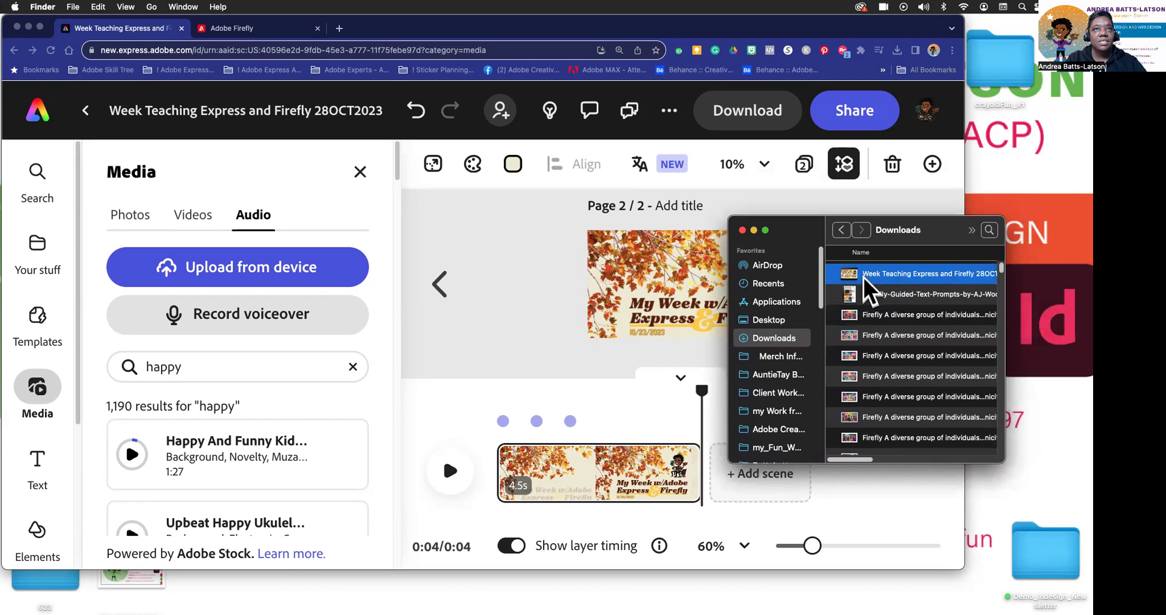
key(ctrl+super+Escape)
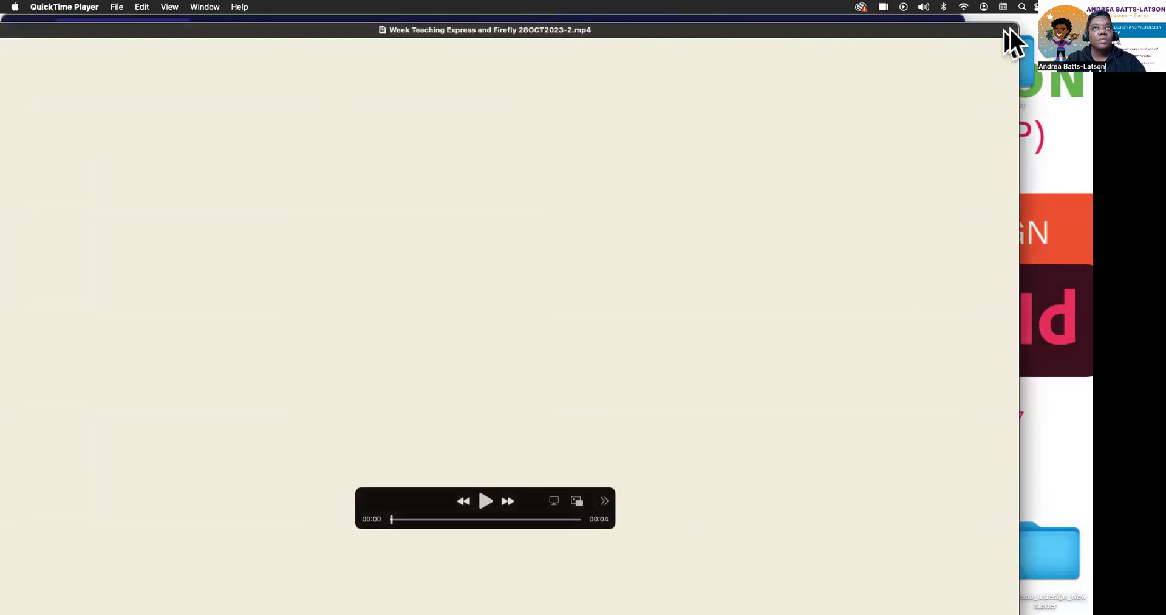
mouse_move(1013, 25)
mouse_down()
mouse_move(848, 118)
mouse_move(955, 29)
mouse_move(1016, 20)
mouse_up()
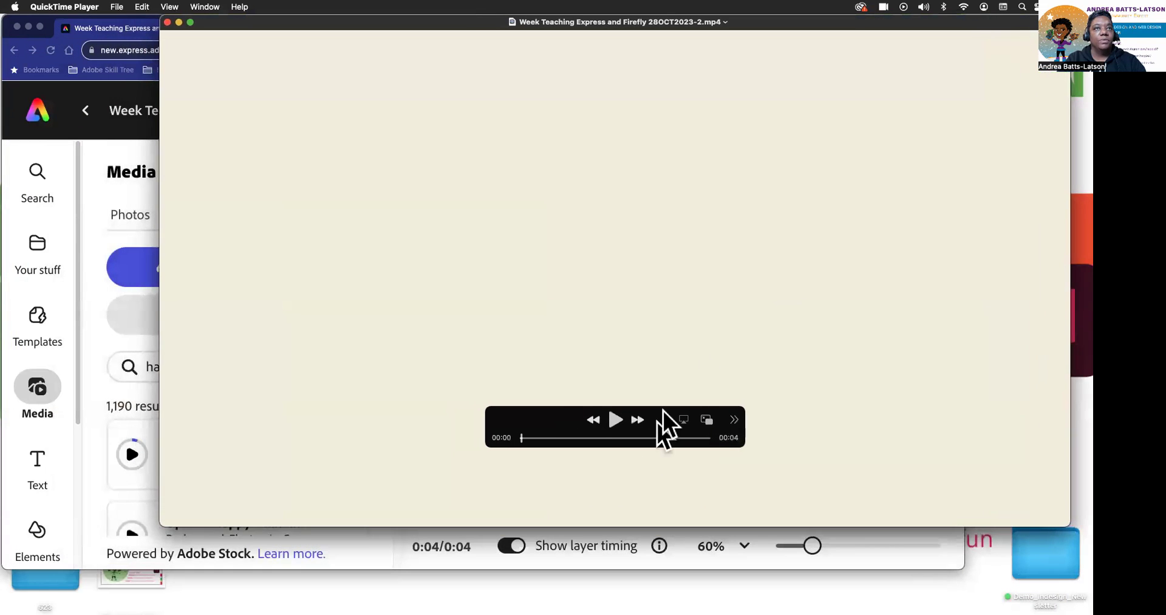
Step: Play the downloaded banner video through and replay it to check the in, looping and out animations
click(615, 420)
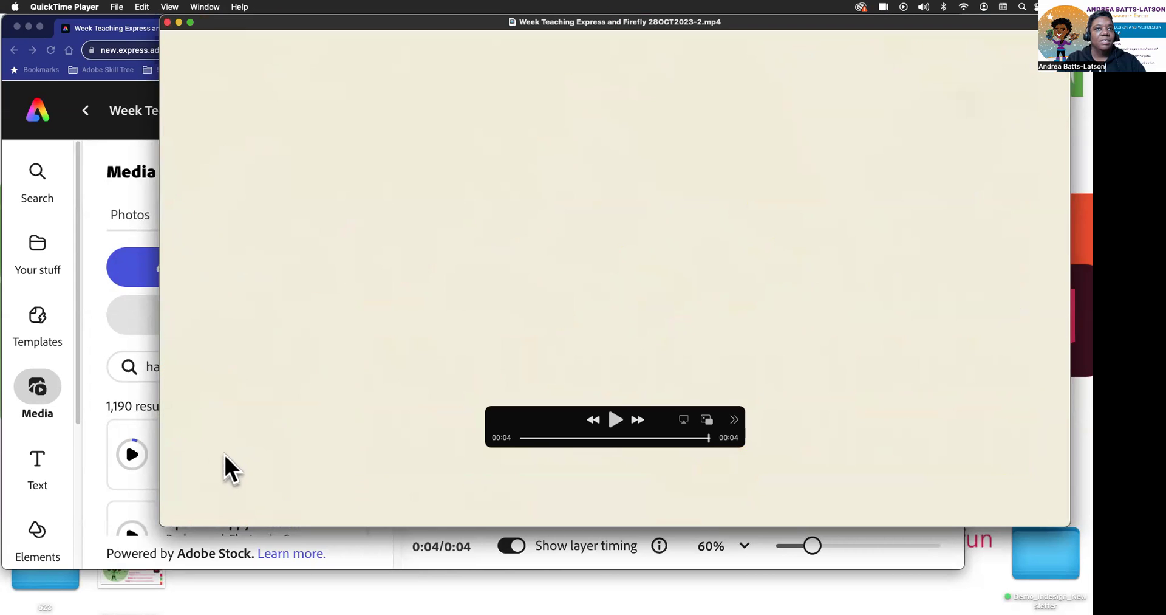
click(613, 423)
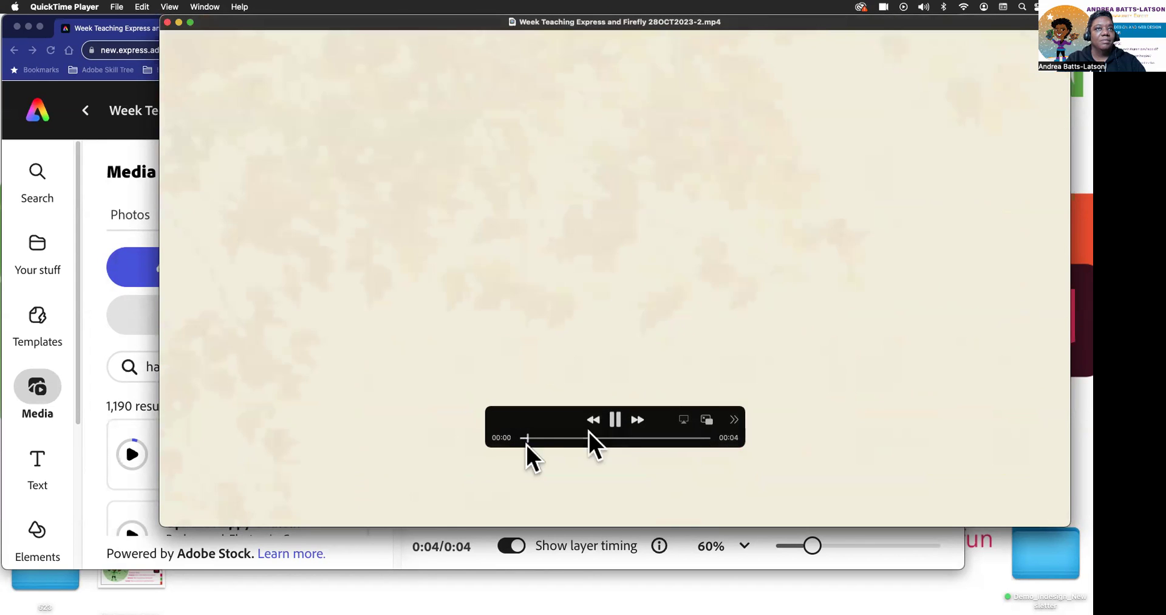
drag(534, 418, 899, 580)
click(934, 494)
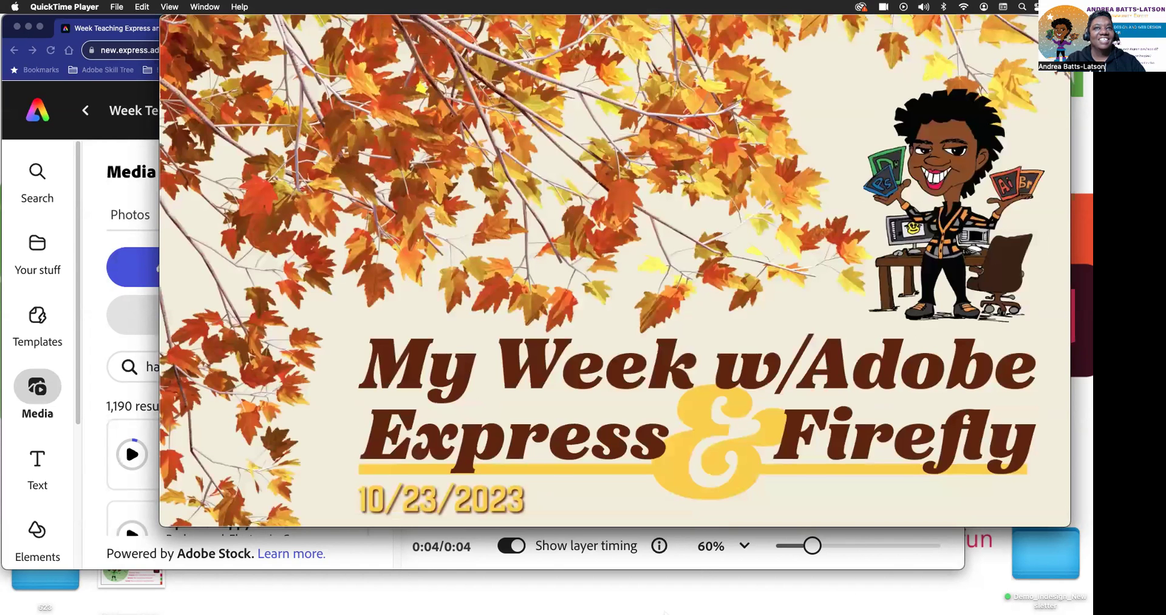
mouse_move(672, 607)
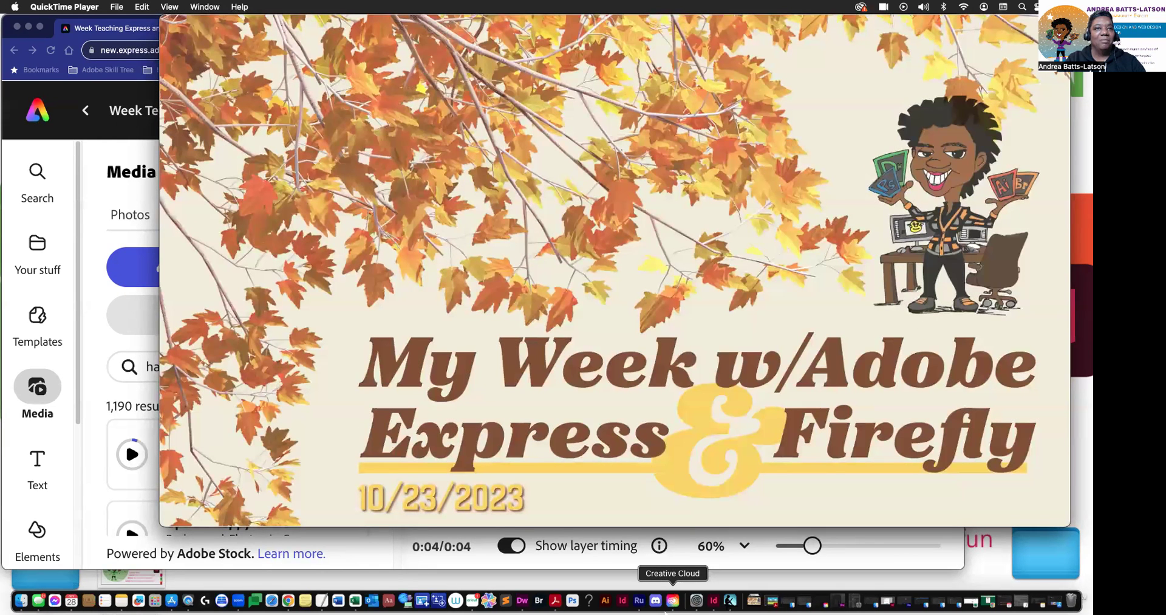